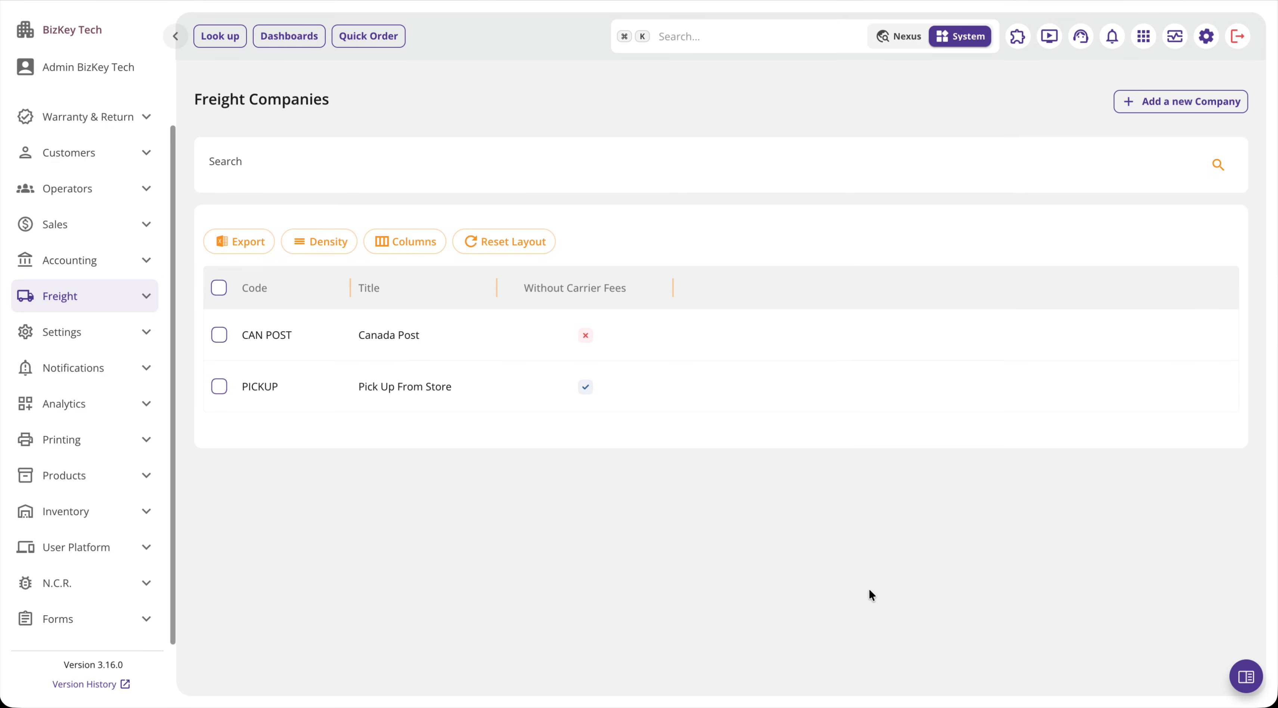
Locate the Manage Companies page within the Freight section and view the blank form for adding a new freight company.
left_click_drag(195, 100, 329, 103)
left_click(271, 171)
left_click(101, 304)
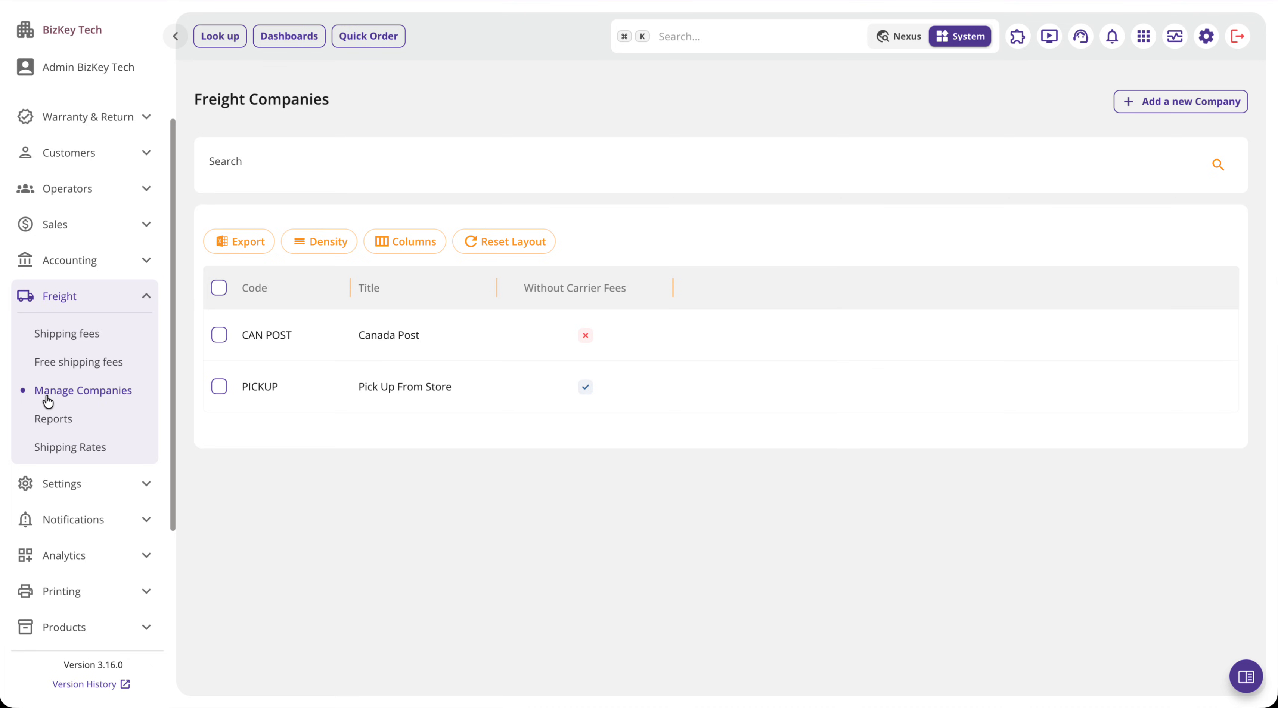
left_click(144, 303)
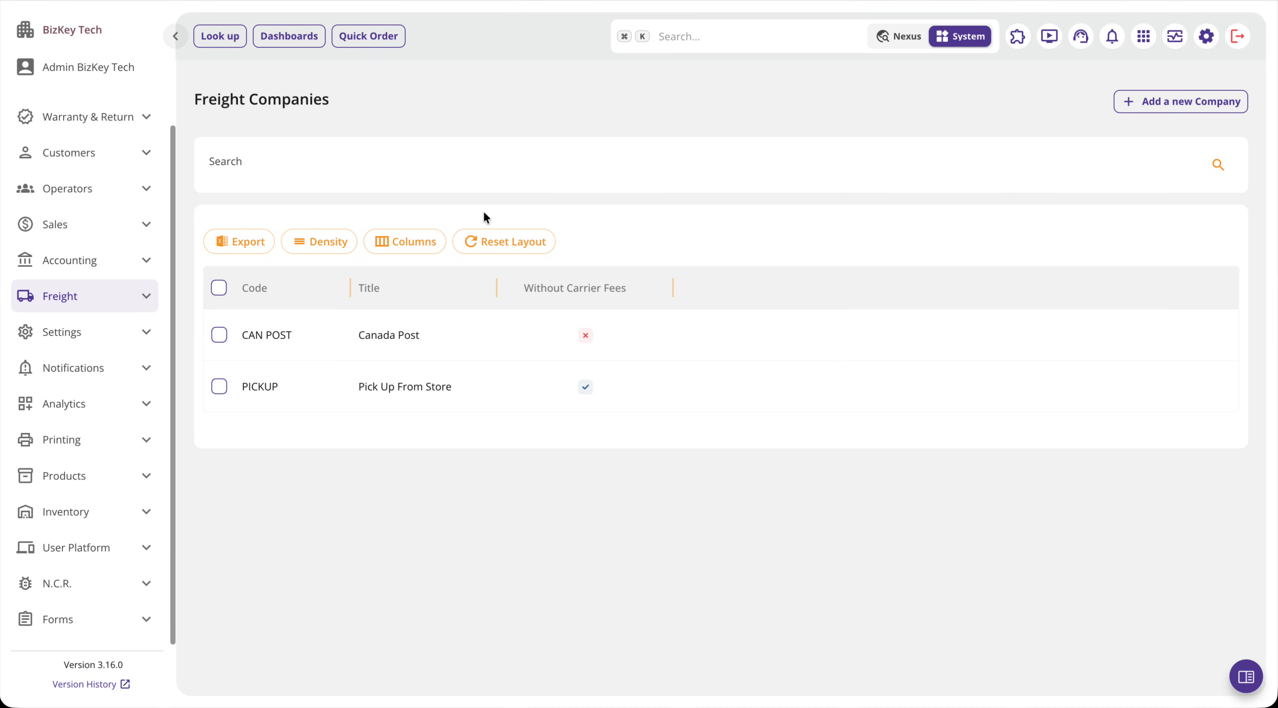
left_click(1156, 104)
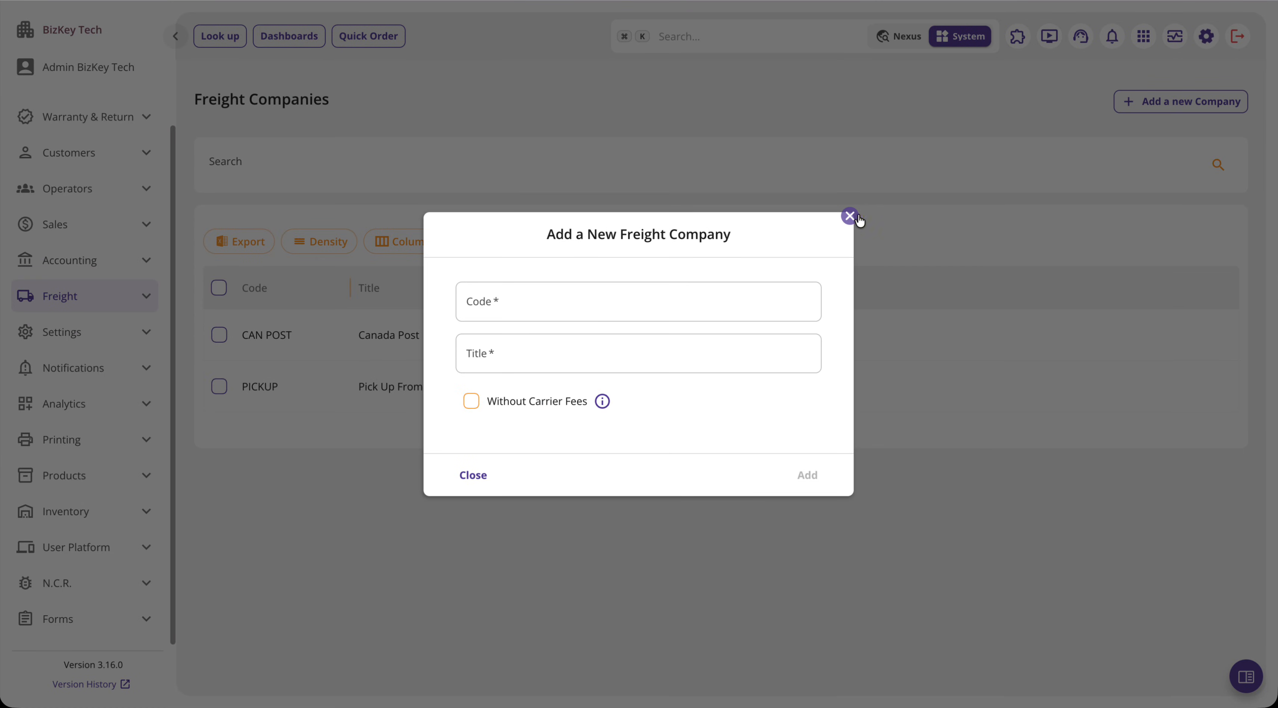
left_click(858, 216)
View the Canada Post company's edit form with its Without Carrier Fees explanation, and leave the company deselected.
left_click(221, 337)
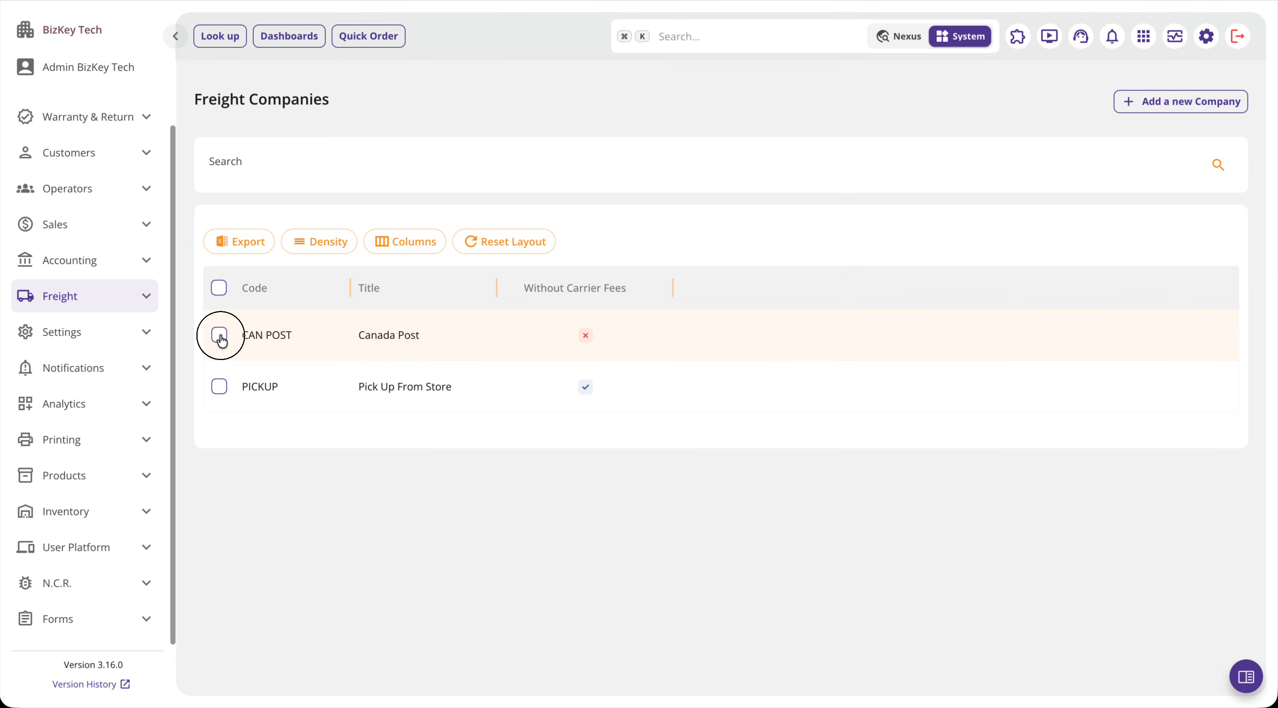
left_click(324, 449)
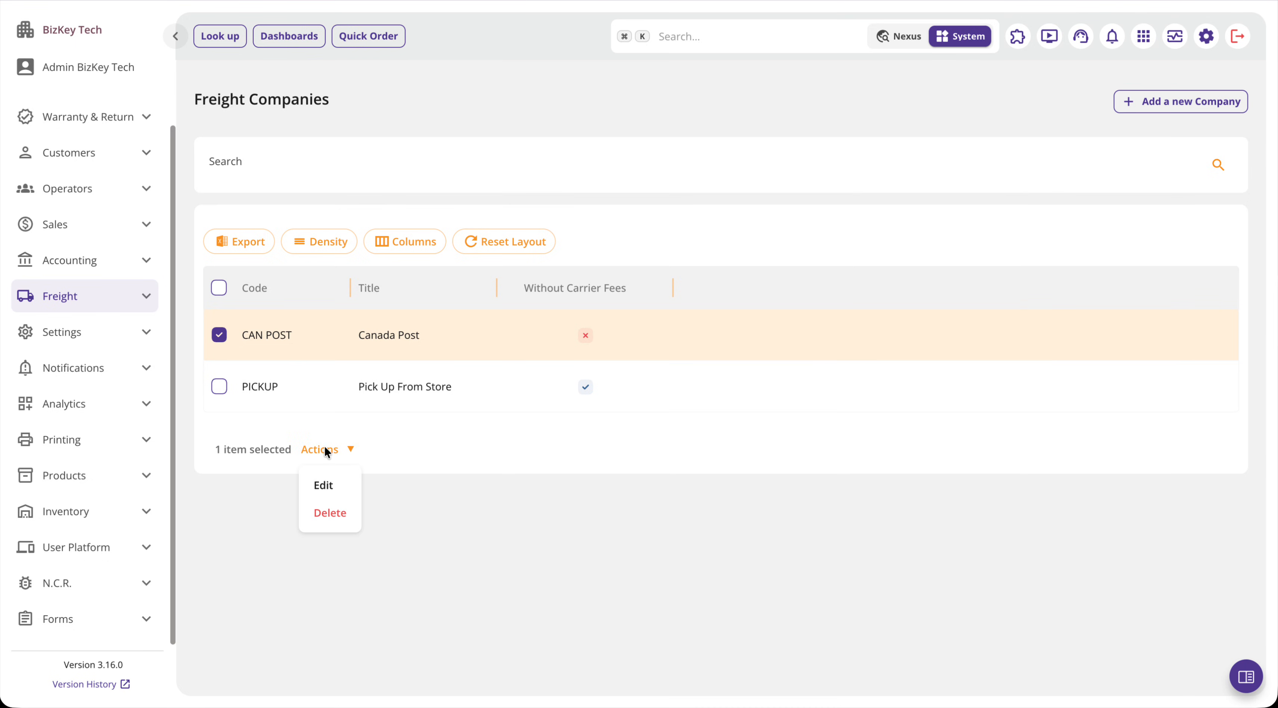
left_click(324, 485)
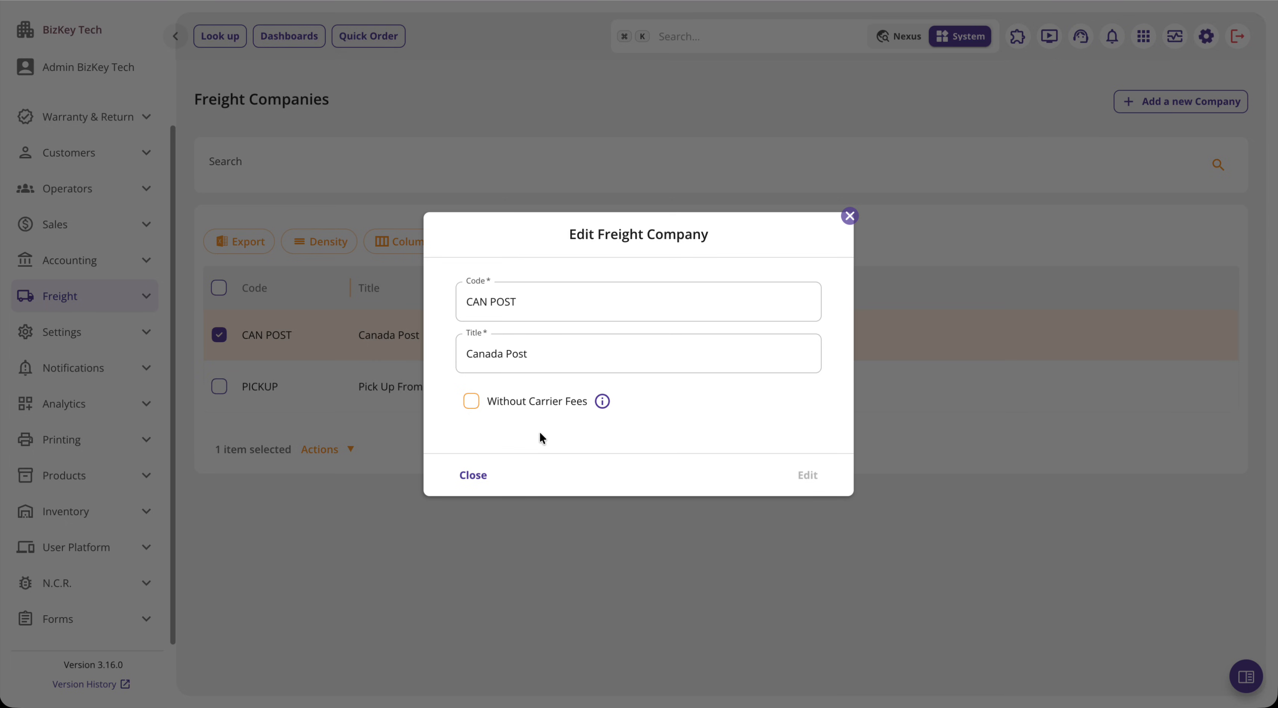
mouse_move(604, 403)
left_click(849, 217)
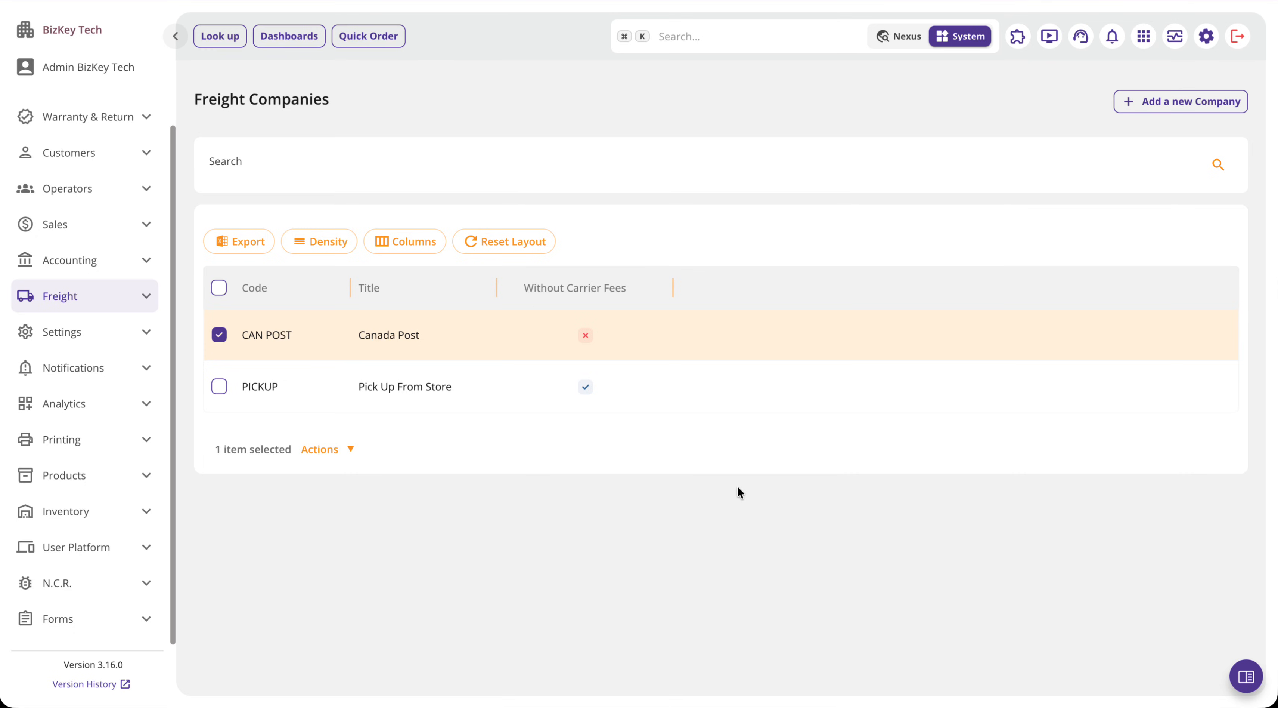
left_click(219, 335)
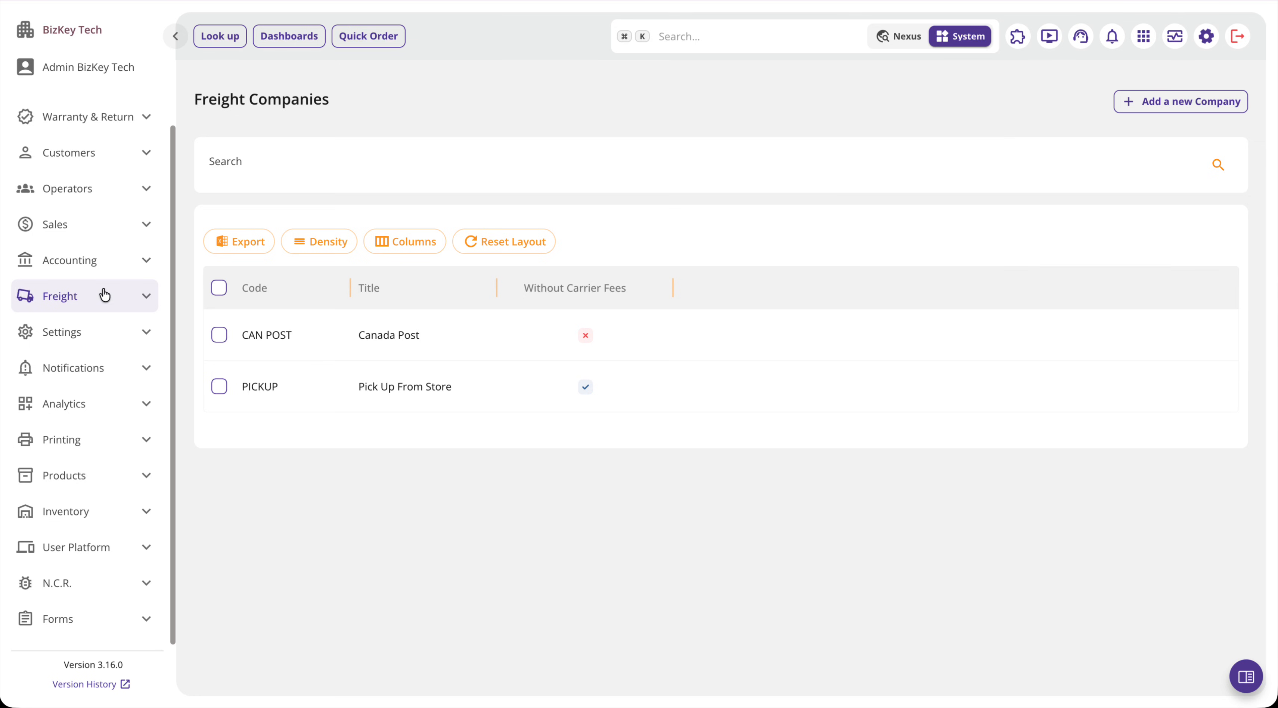
Open a Google quote dated 2026-05-20 from the sales quotes list.
left_click(102, 226)
left_click(52, 290)
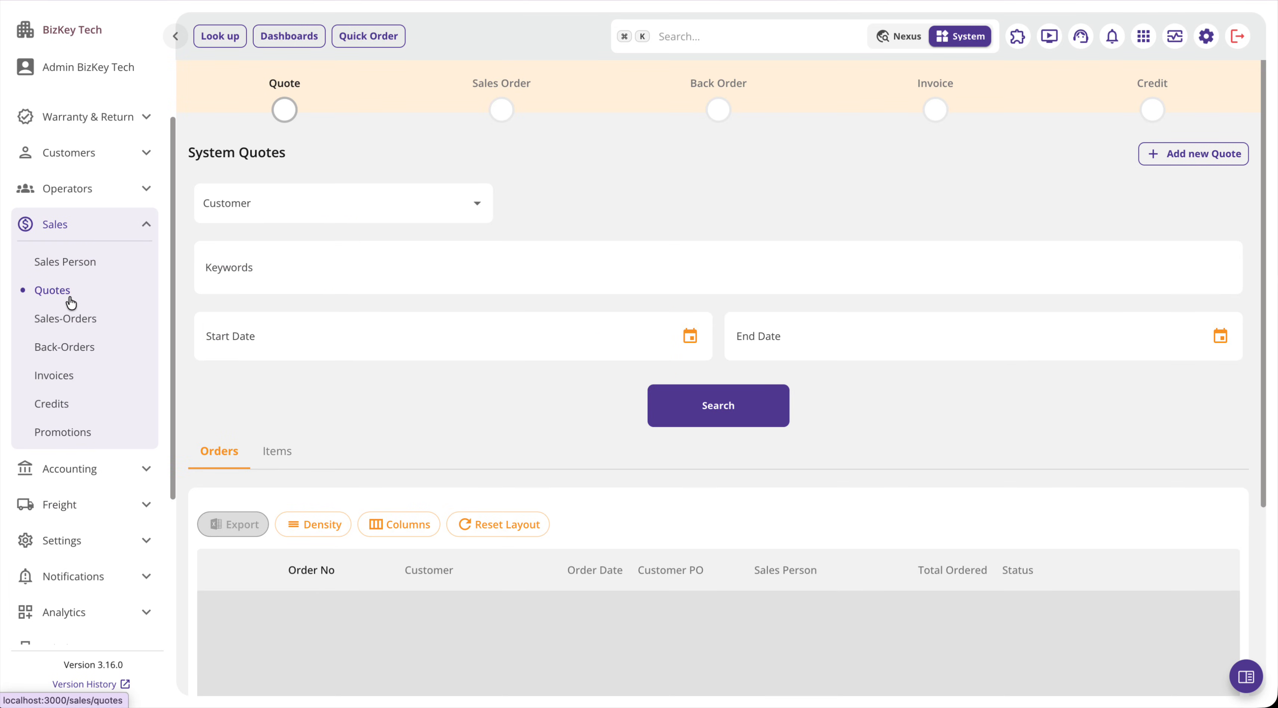
scroll(468, 413, "down", 5)
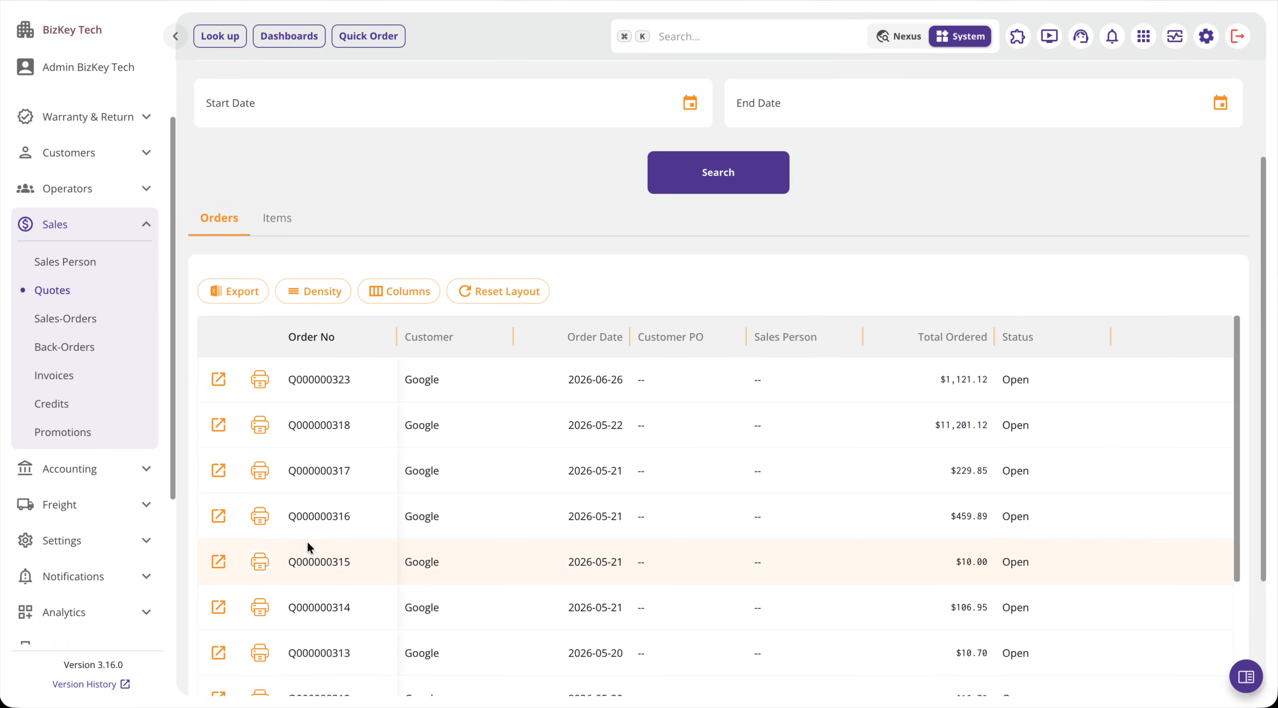
scroll(308, 541, "down", 3)
left_click(218, 563)
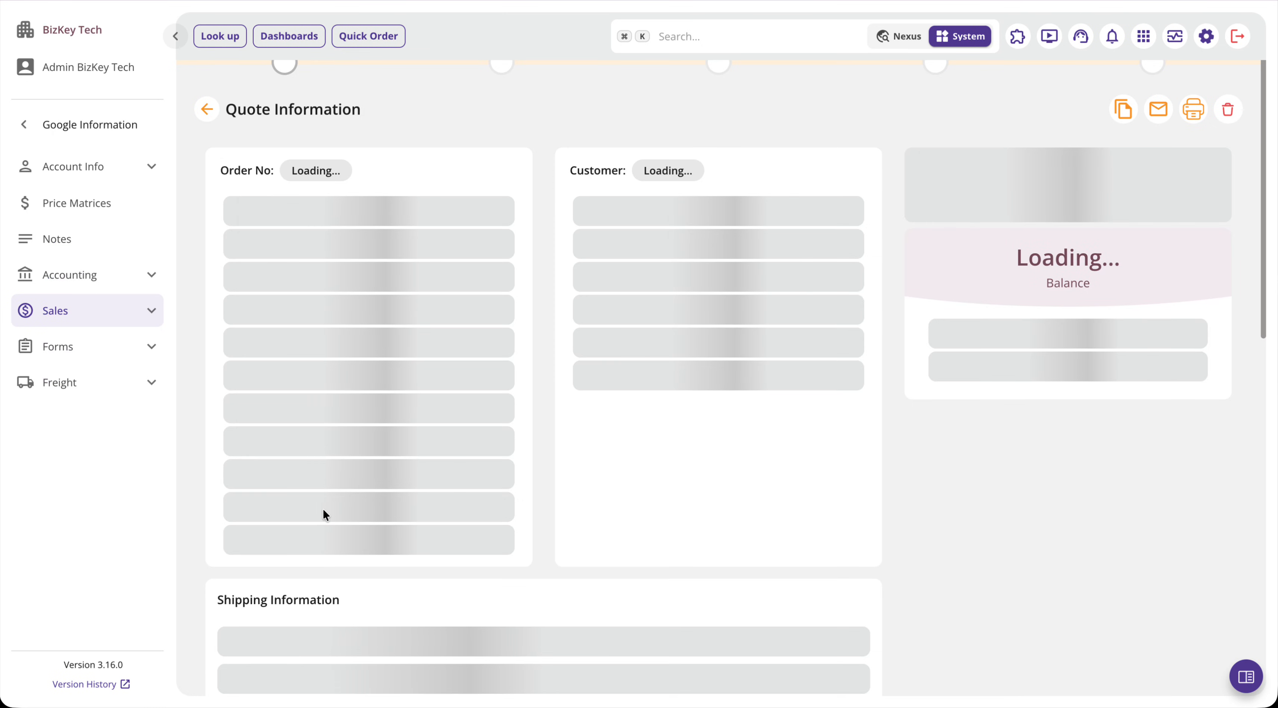
Look through the quote's order details, shipping information and product lines.
scroll(312, 620, "down", 2)
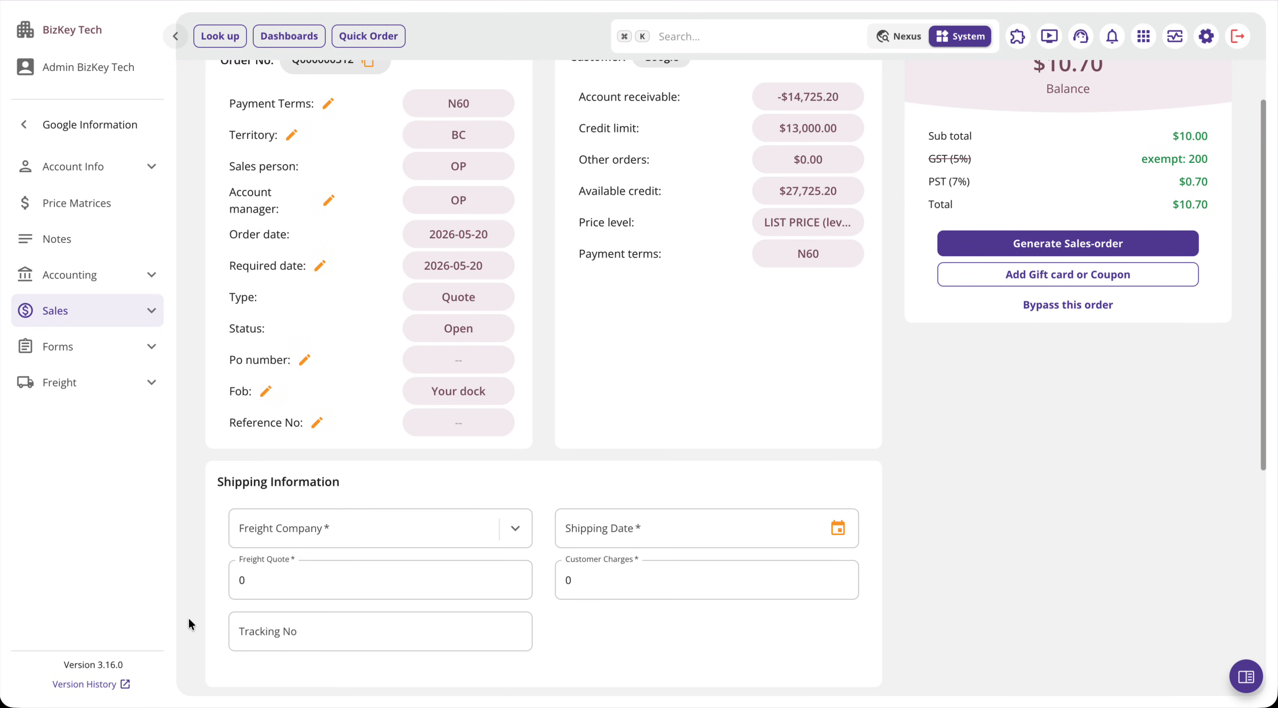
scroll(230, 533, "down", 2)
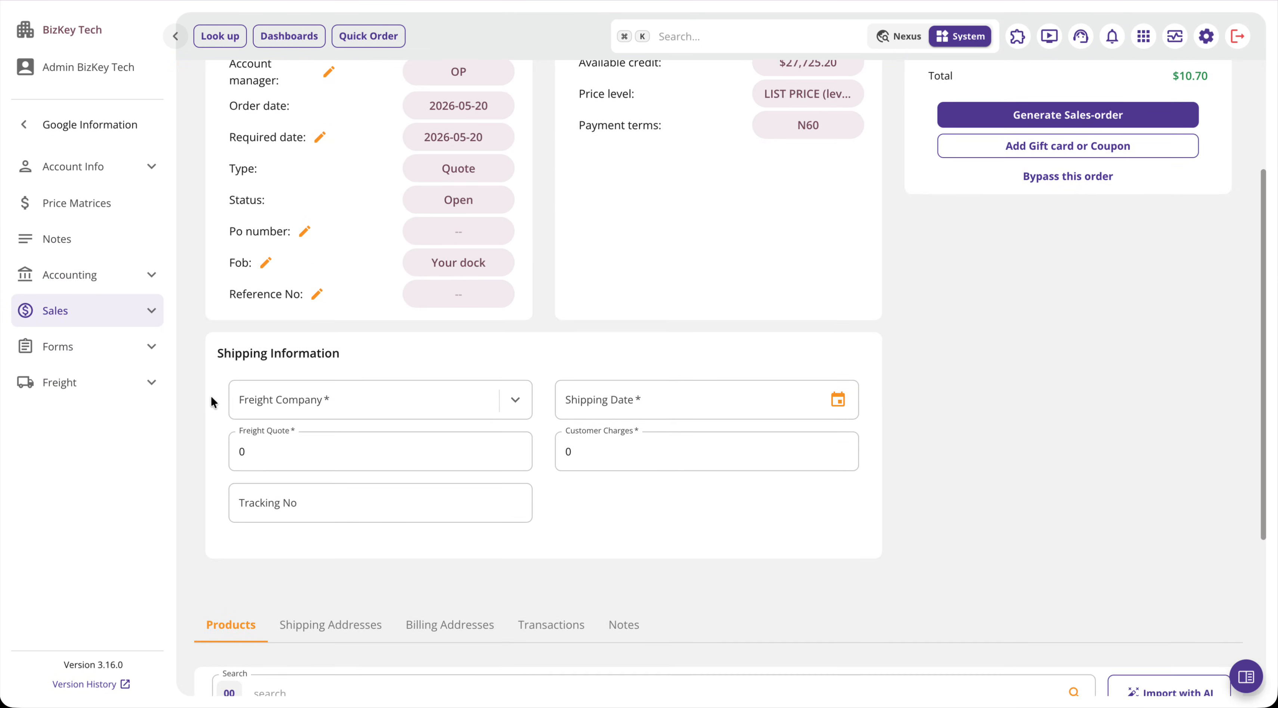
scroll(218, 349, "up", 5)
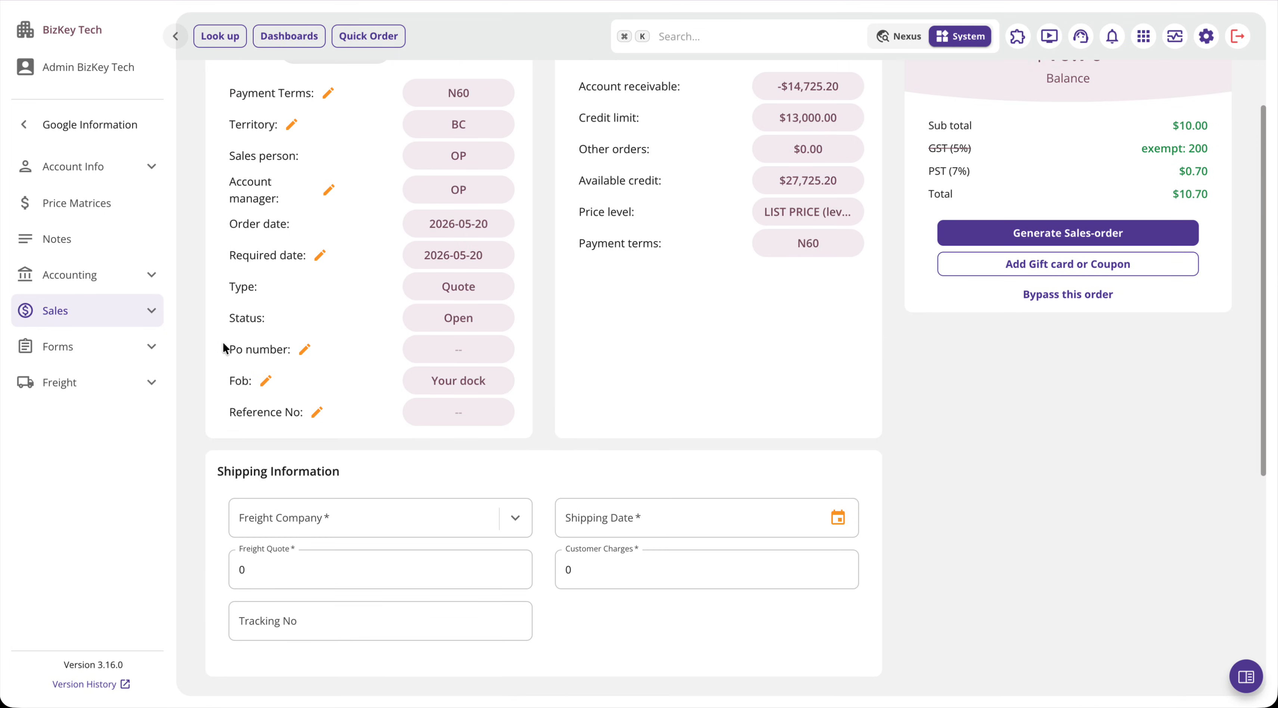
scroll(1025, 393, "down", 1)
scroll(1007, 401, "down", 10)
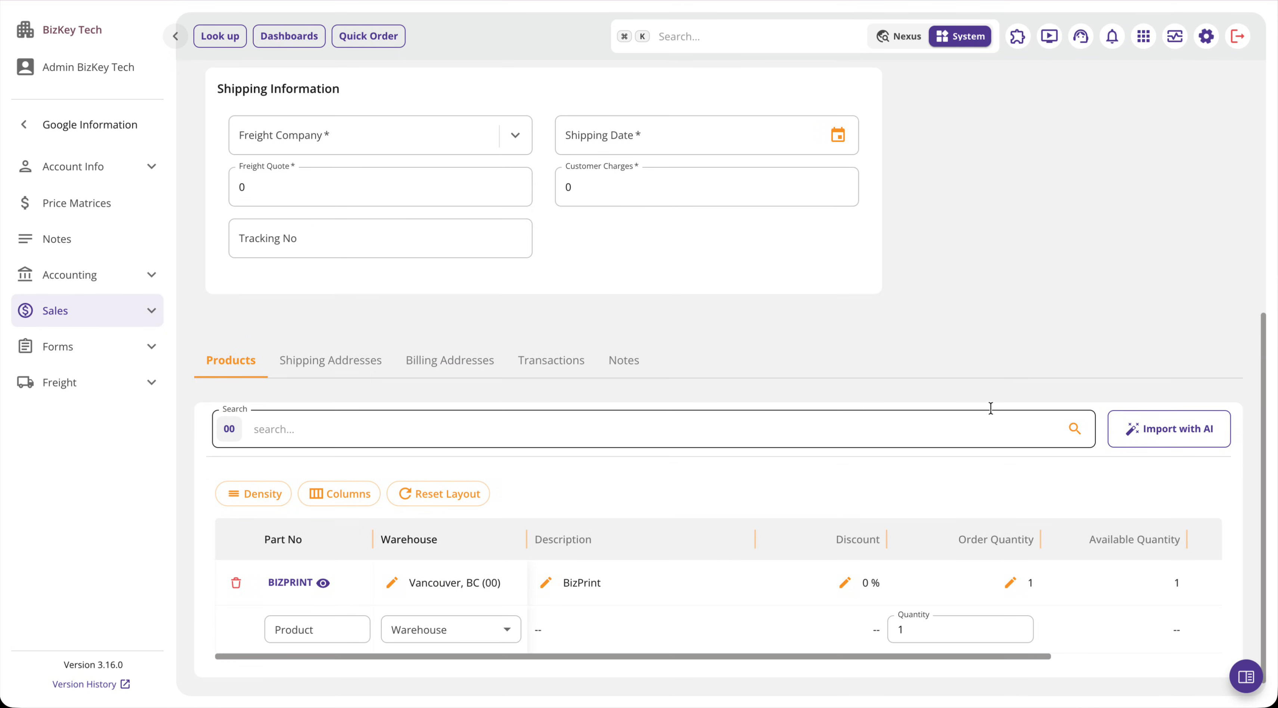
scroll(947, 320, "up", 7)
scroll(948, 321, "up", 1)
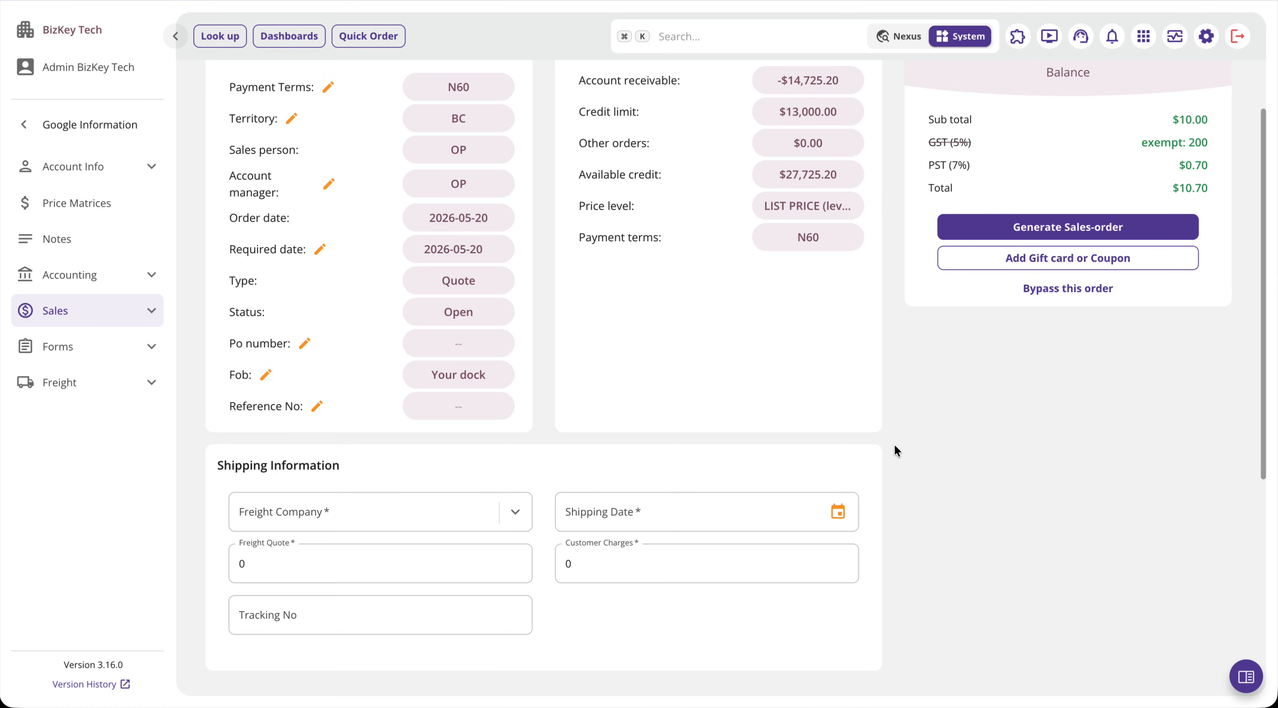
Choose Canada Post as the quote's freight company and Prepaid as the shipping bill-to option.
scroll(893, 447, "down", 1)
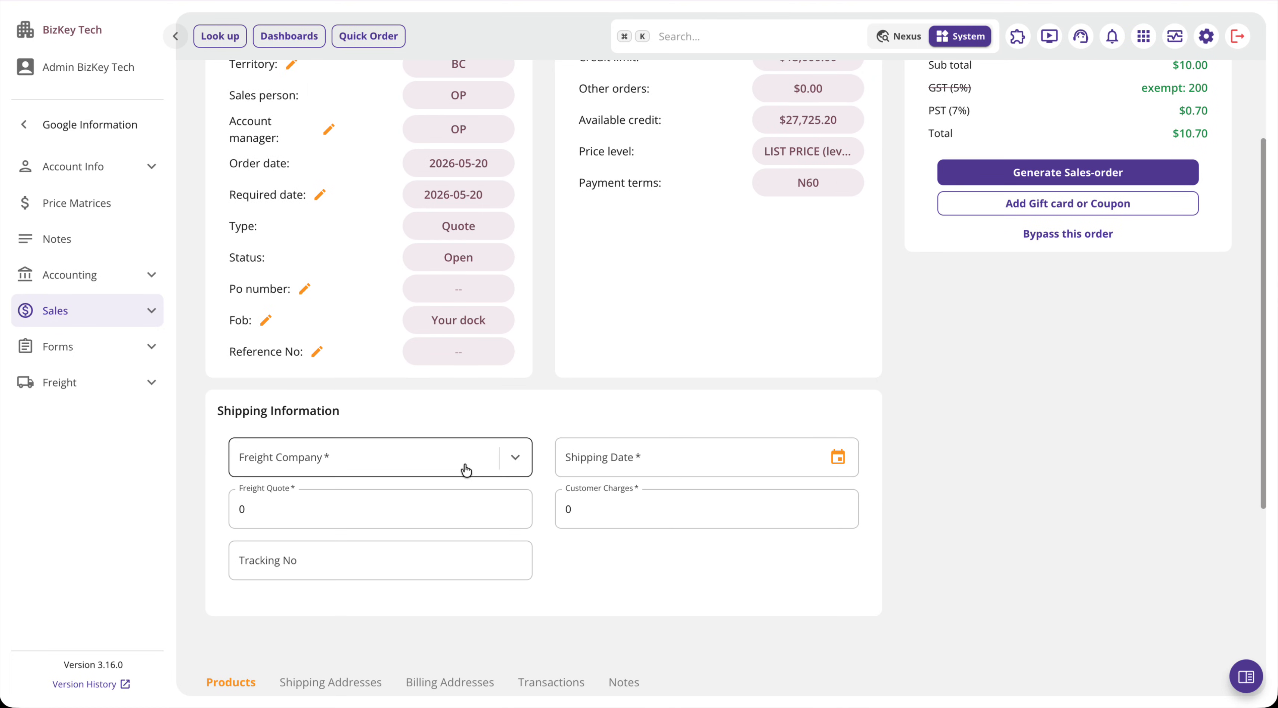
left_click(465, 464)
left_click(449, 506)
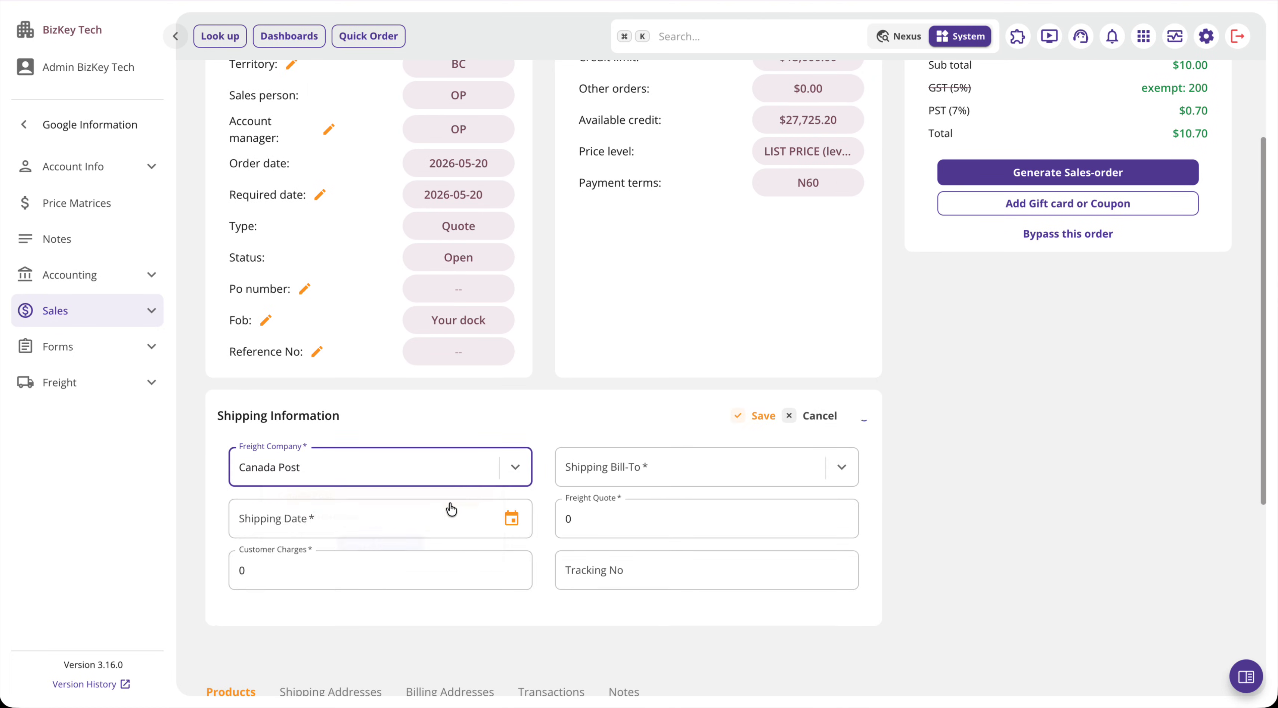
left_click(634, 453)
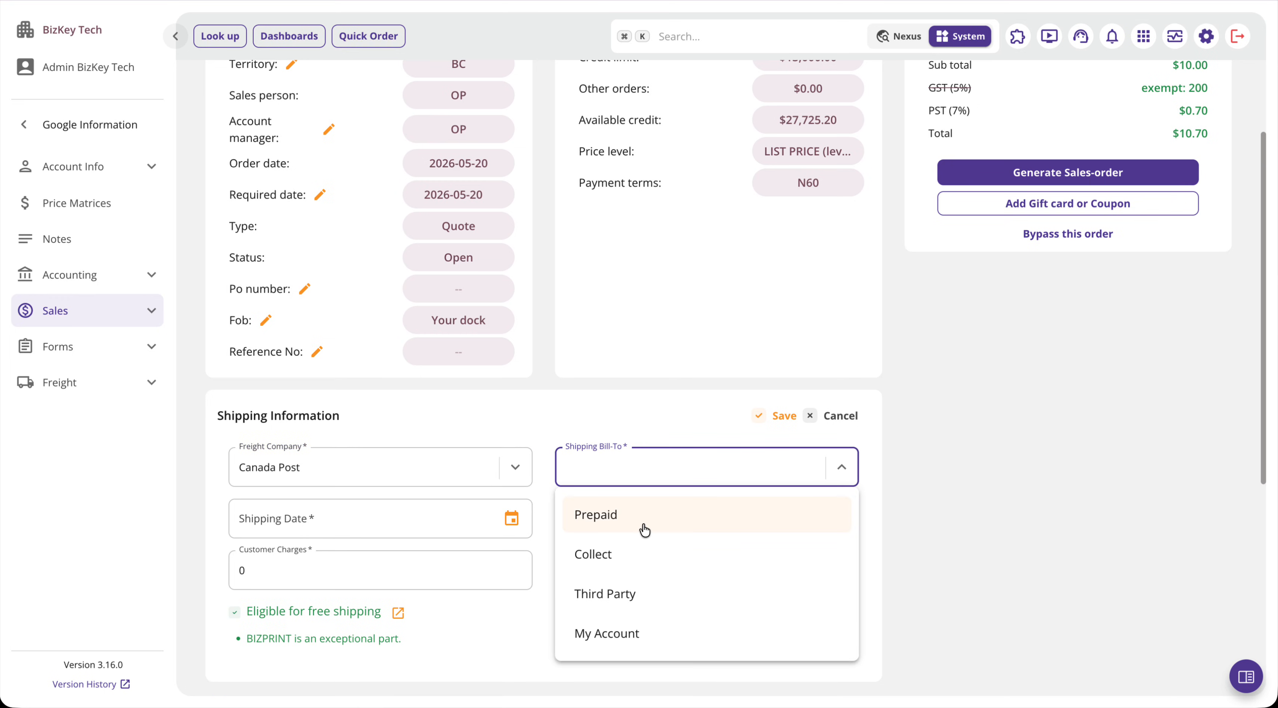
left_click(644, 527)
Try Collect and Third Party as the shipping bill-to option, and return it to Prepaid.
left_click(571, 476)
left_click(630, 555)
left_click(632, 484)
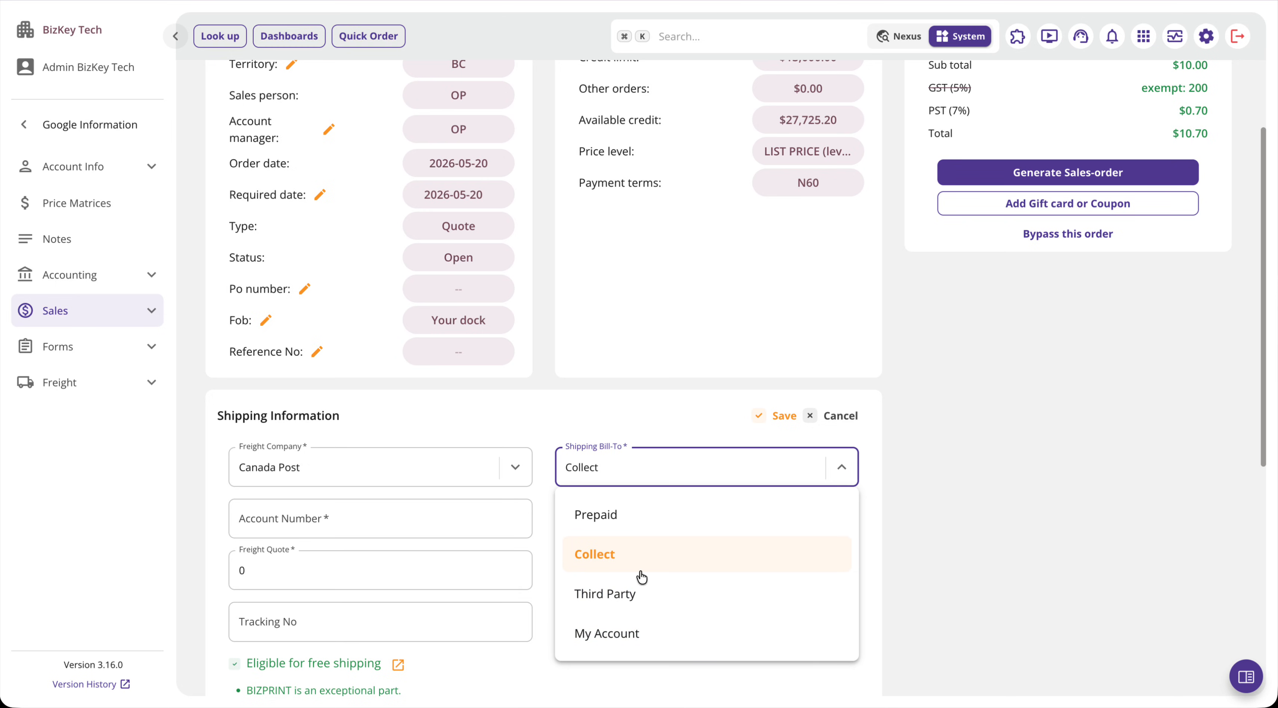
left_click(650, 598)
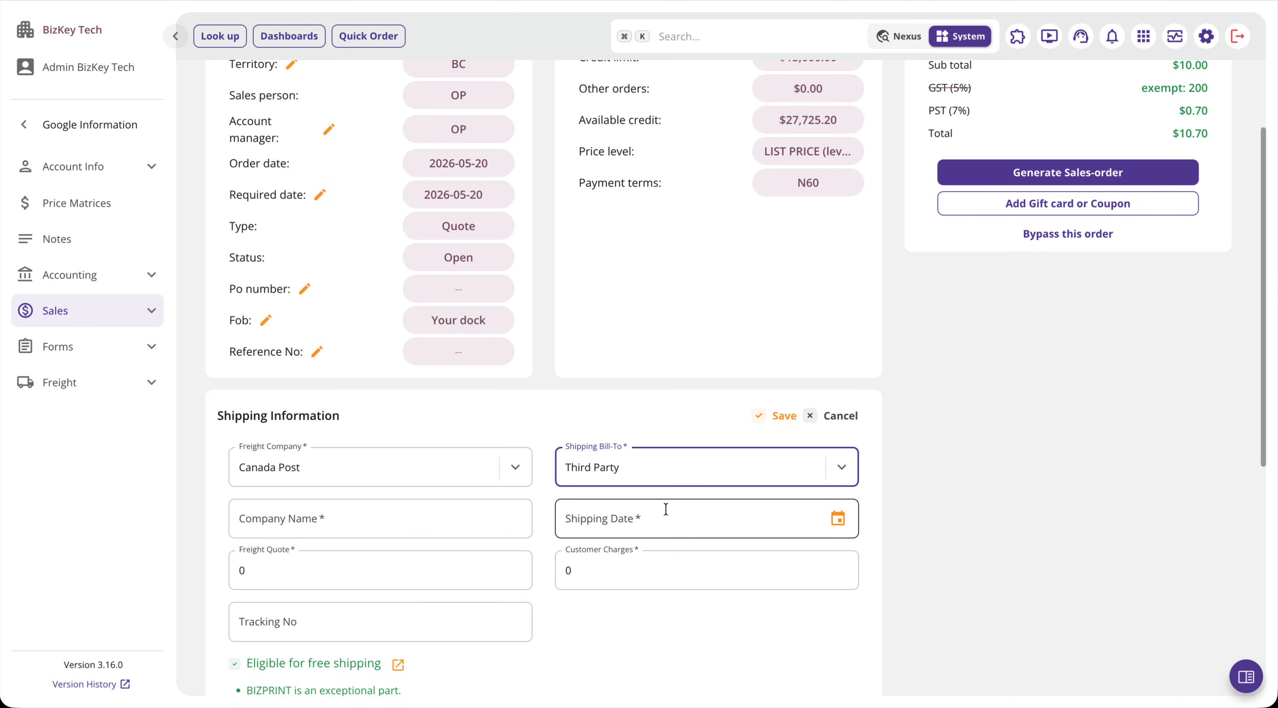
left_click(680, 479)
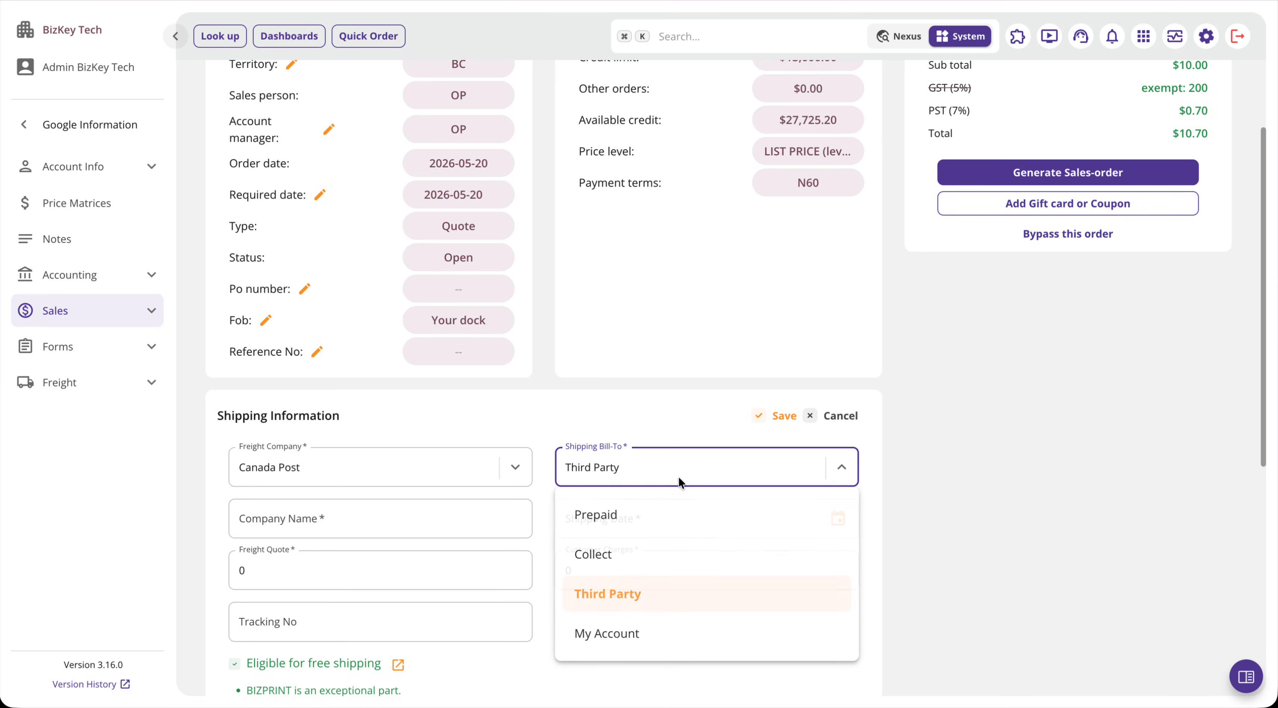
left_click(644, 527)
Change the quote's freight company to Pick Up From Store.
scroll(607, 518, "down", 2)
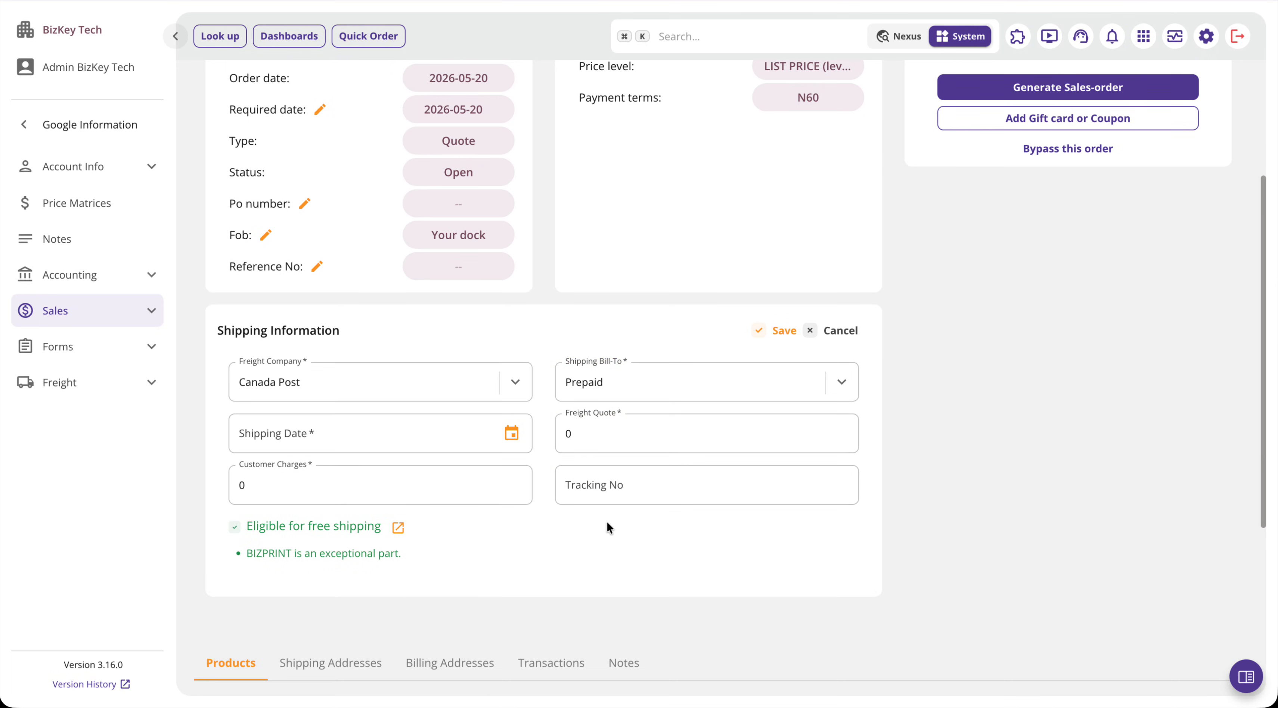
scroll(611, 544, "down", 3)
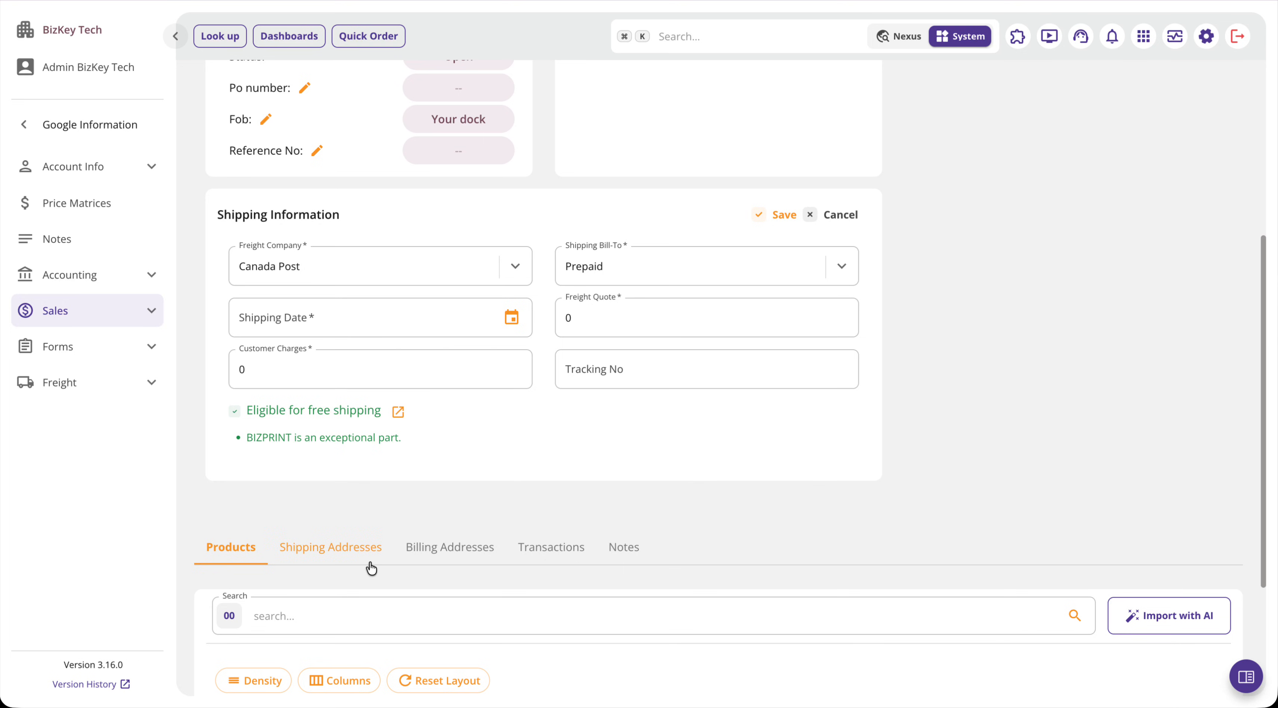
scroll(371, 568, "down", 4)
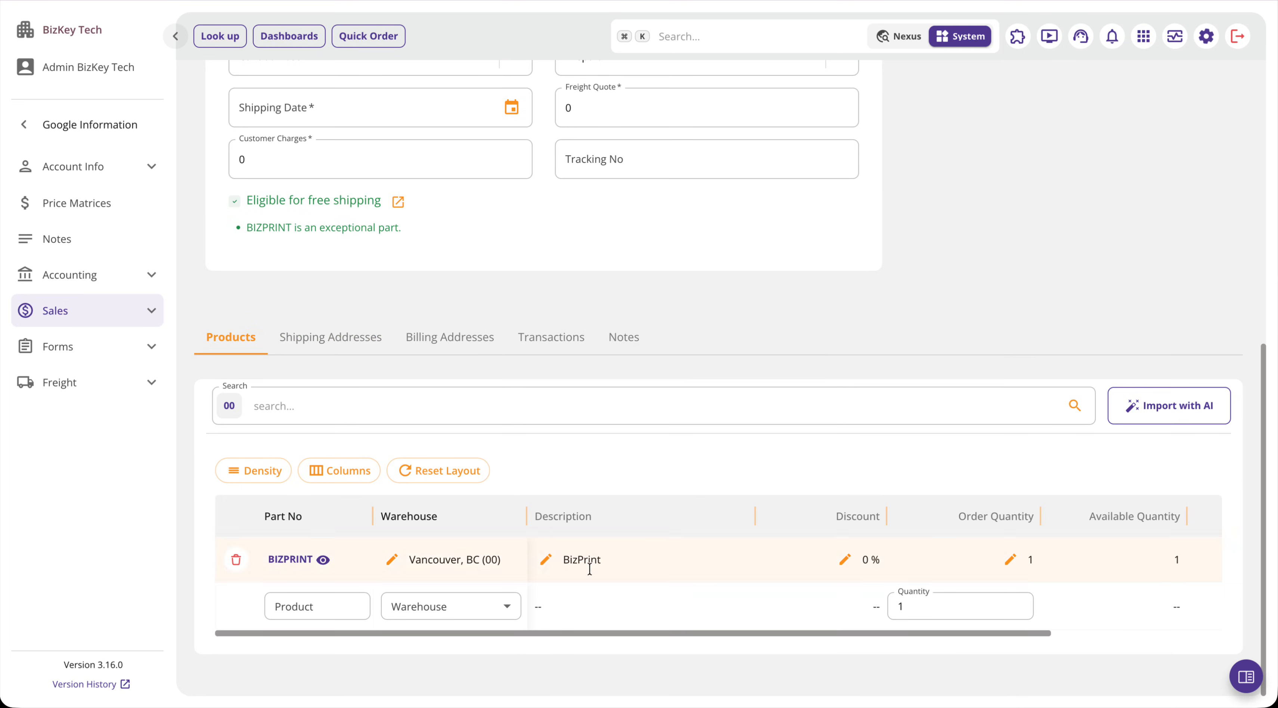
scroll(593, 587, "up", 8)
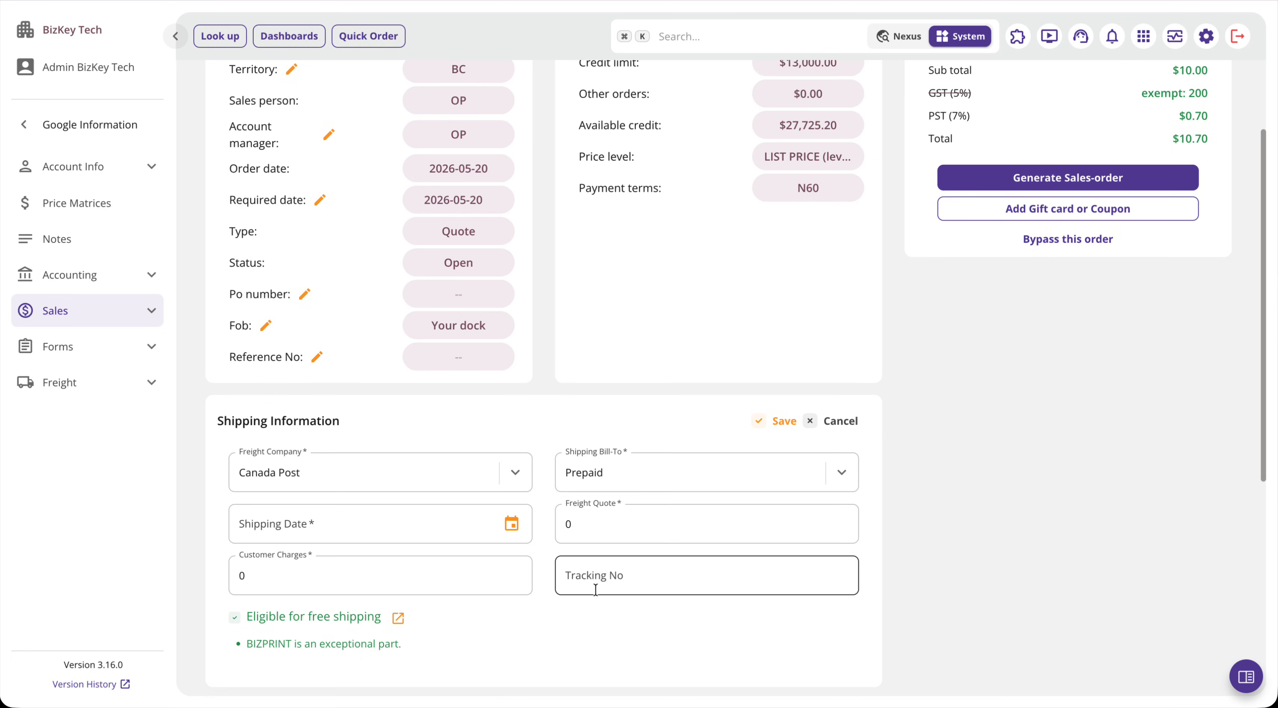
scroll(596, 588, "down", 2)
left_click(437, 371)
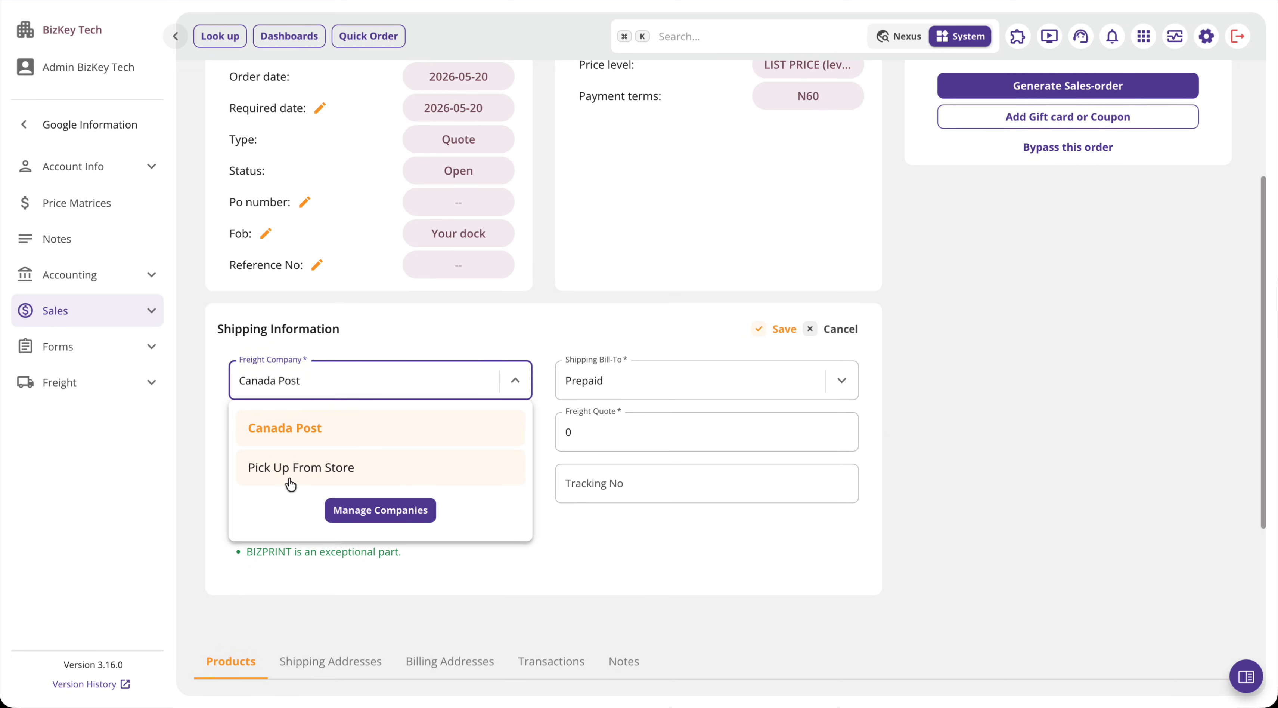
left_click(294, 480)
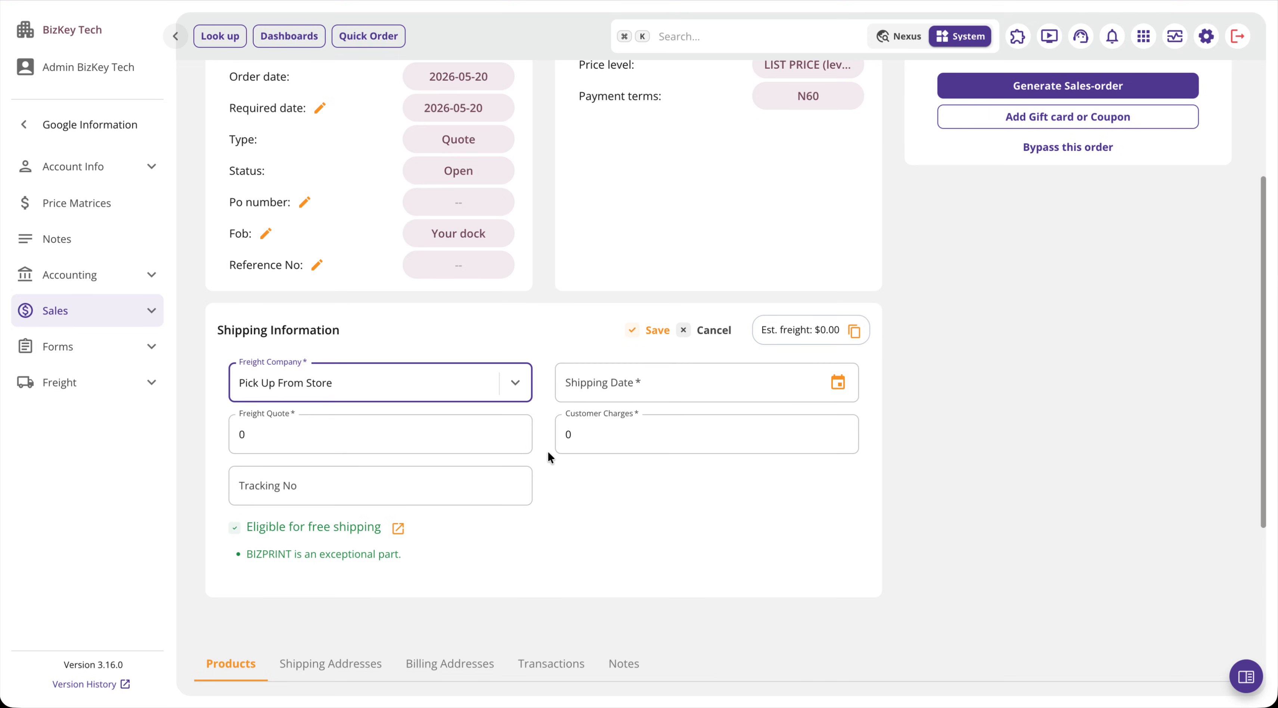
left_click(563, 506)
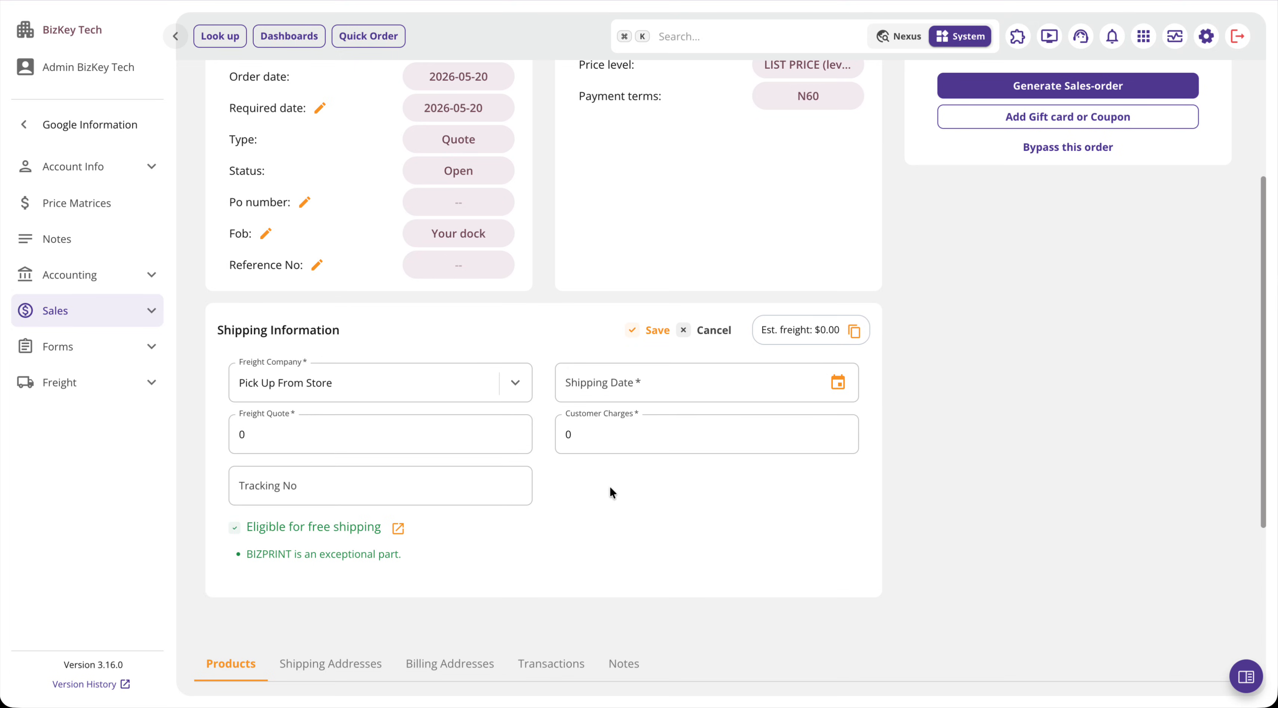
left_click(621, 506)
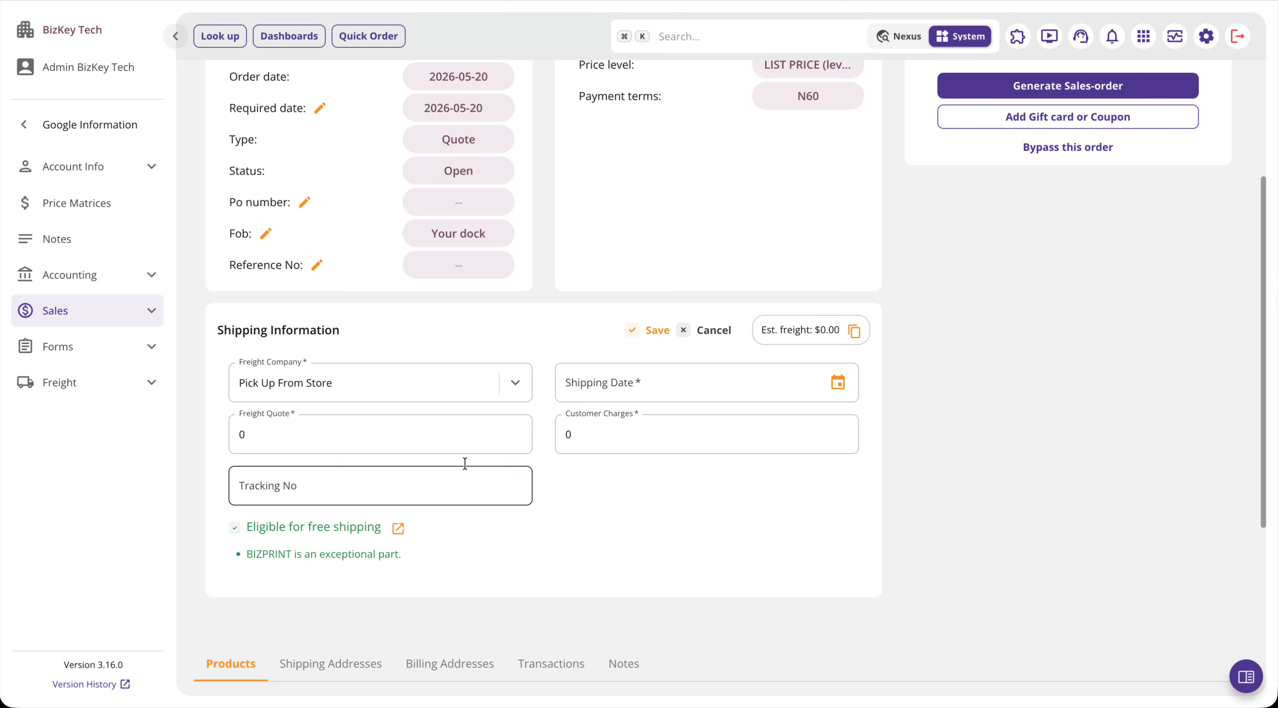
Set the freight quote to 300 and the customer charges to 100 in the shipping information.
left_click(437, 429)
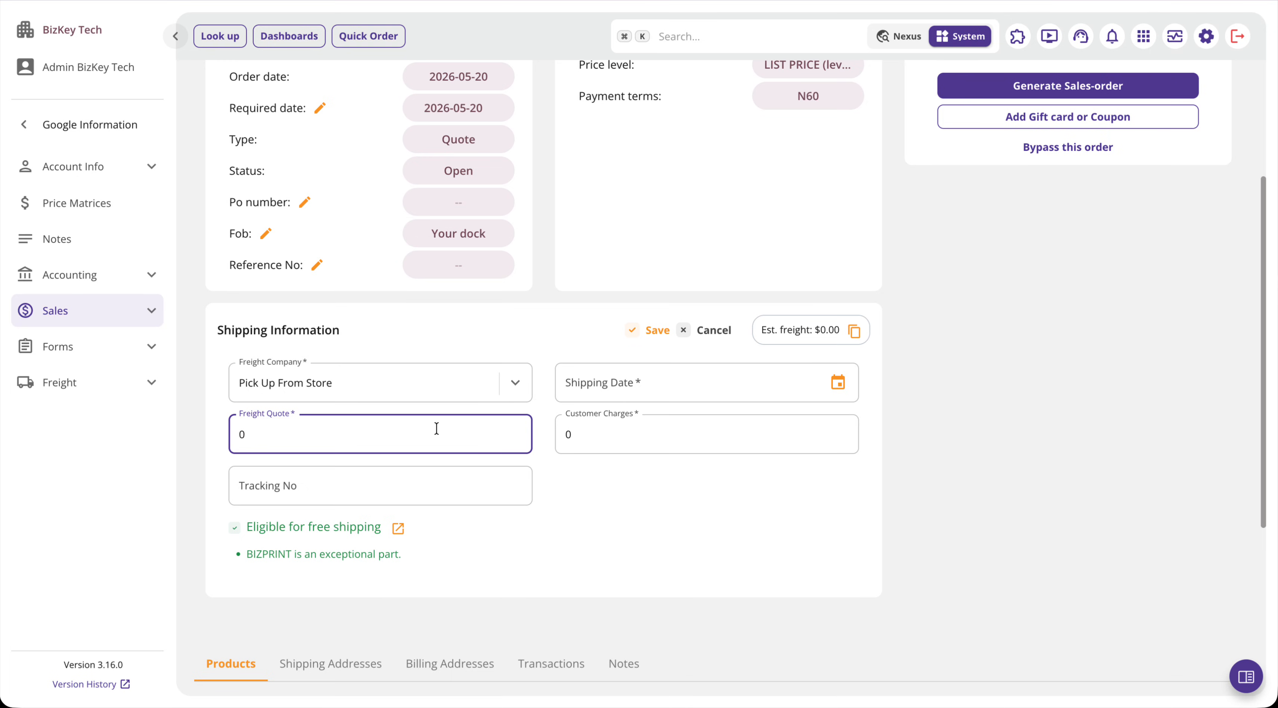
key("BackSpace")
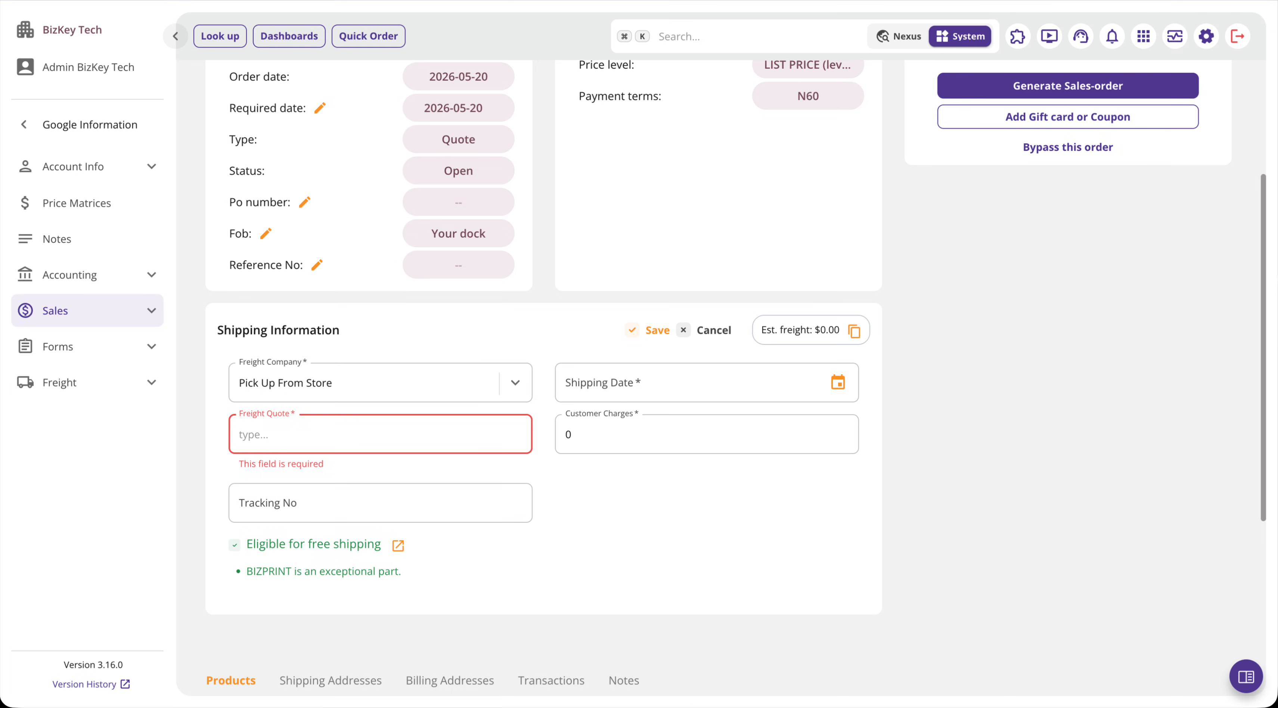
type("3-")
type("00")
left_click(630, 439)
key("BackSpace")
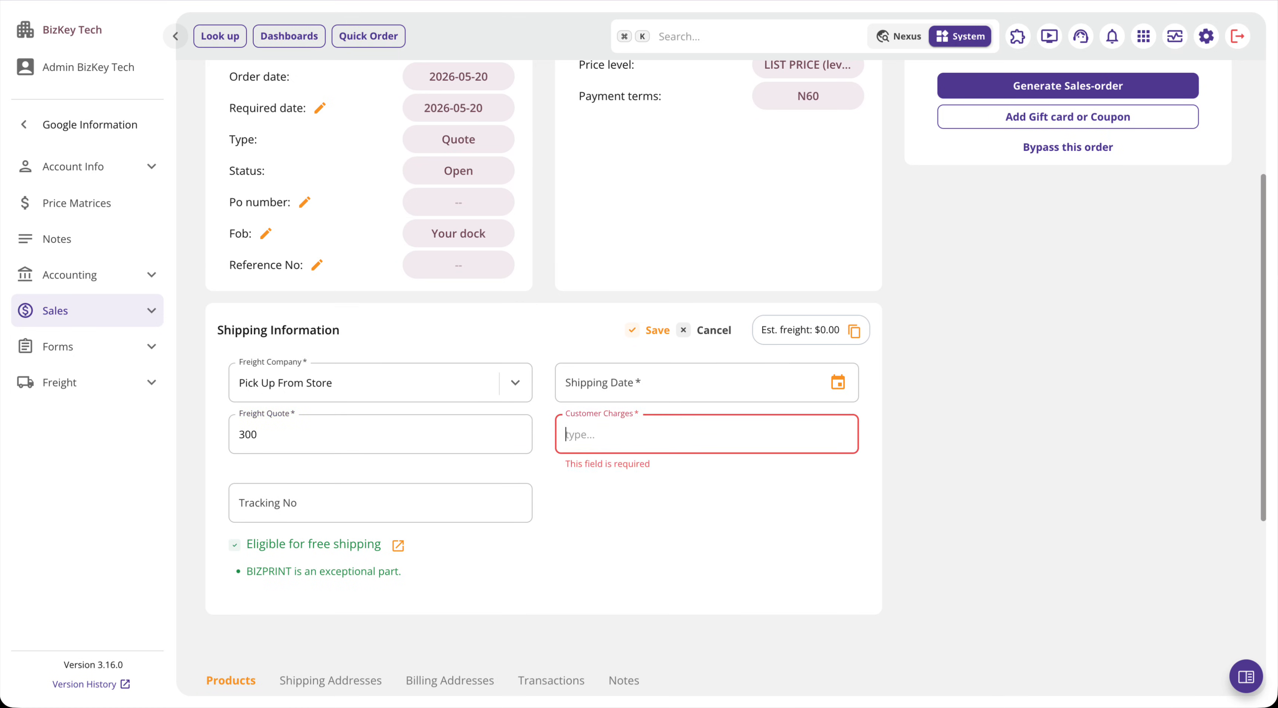
type("100")
left_click(685, 480)
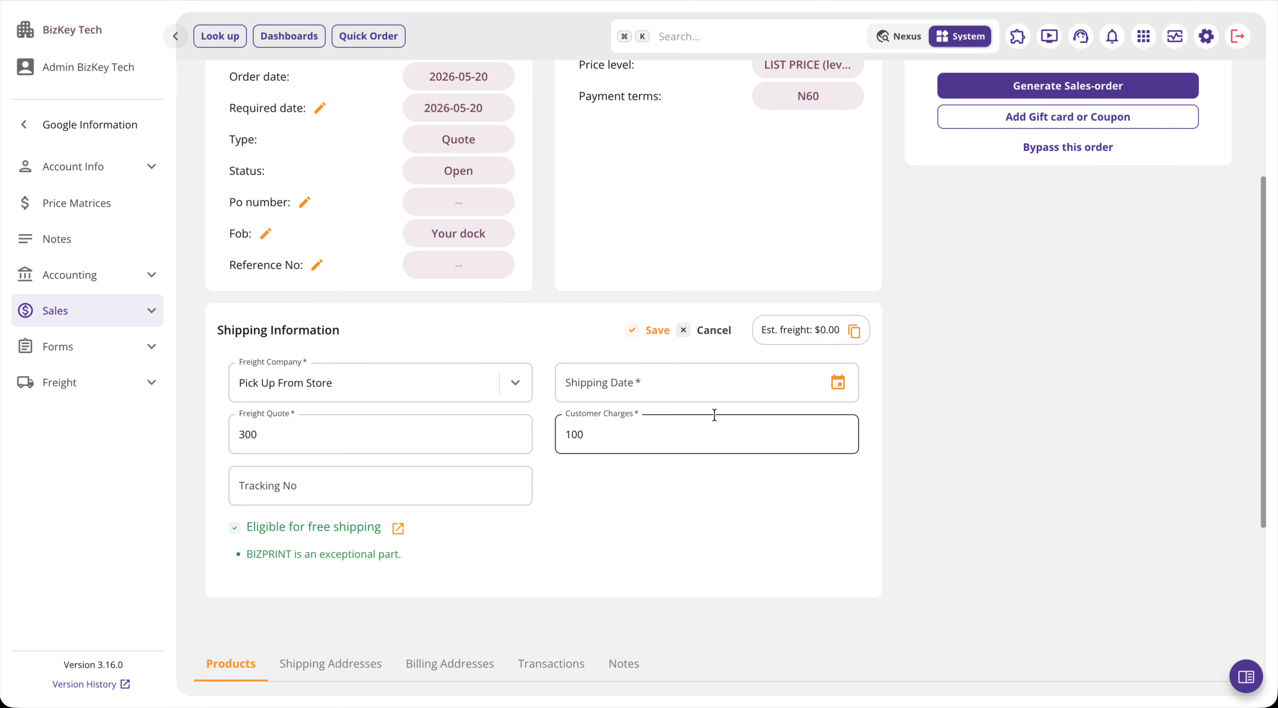
Review the quote's balance summary against the freight values entered in the shipping information.
scroll(707, 504, "up", 3)
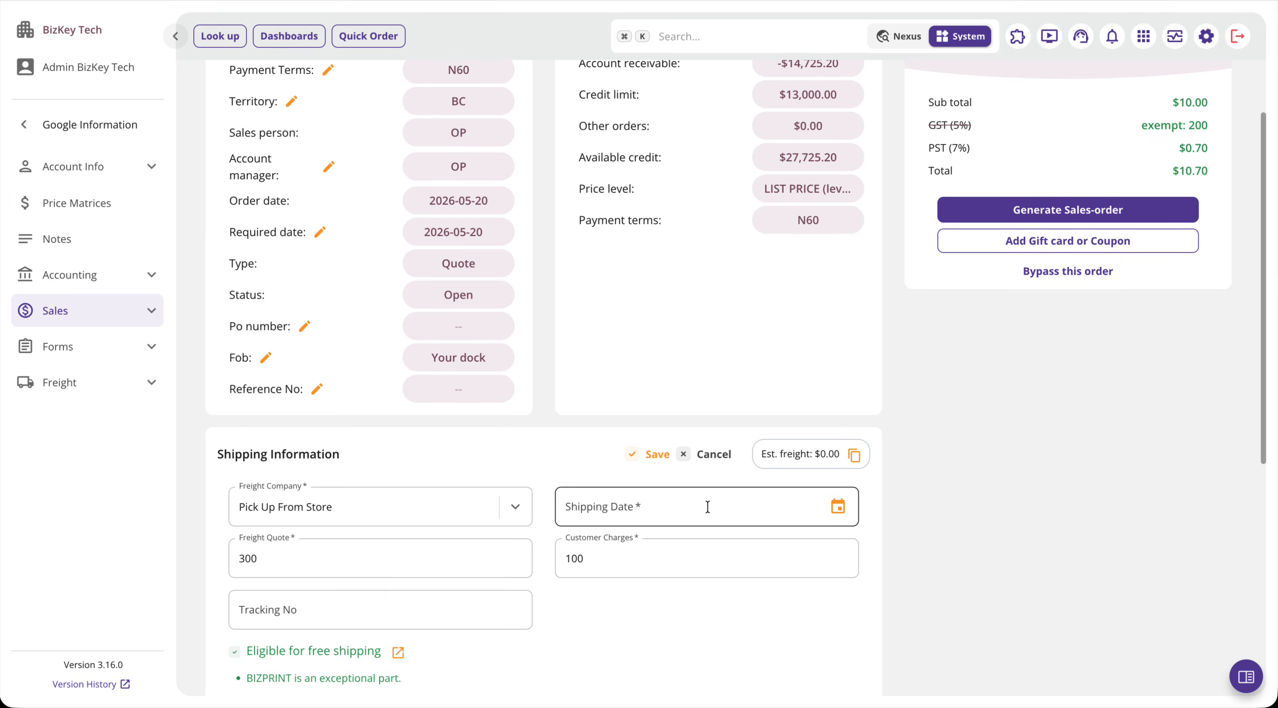
scroll(708, 507, "up", 2)
scroll(707, 506, "down", 4)
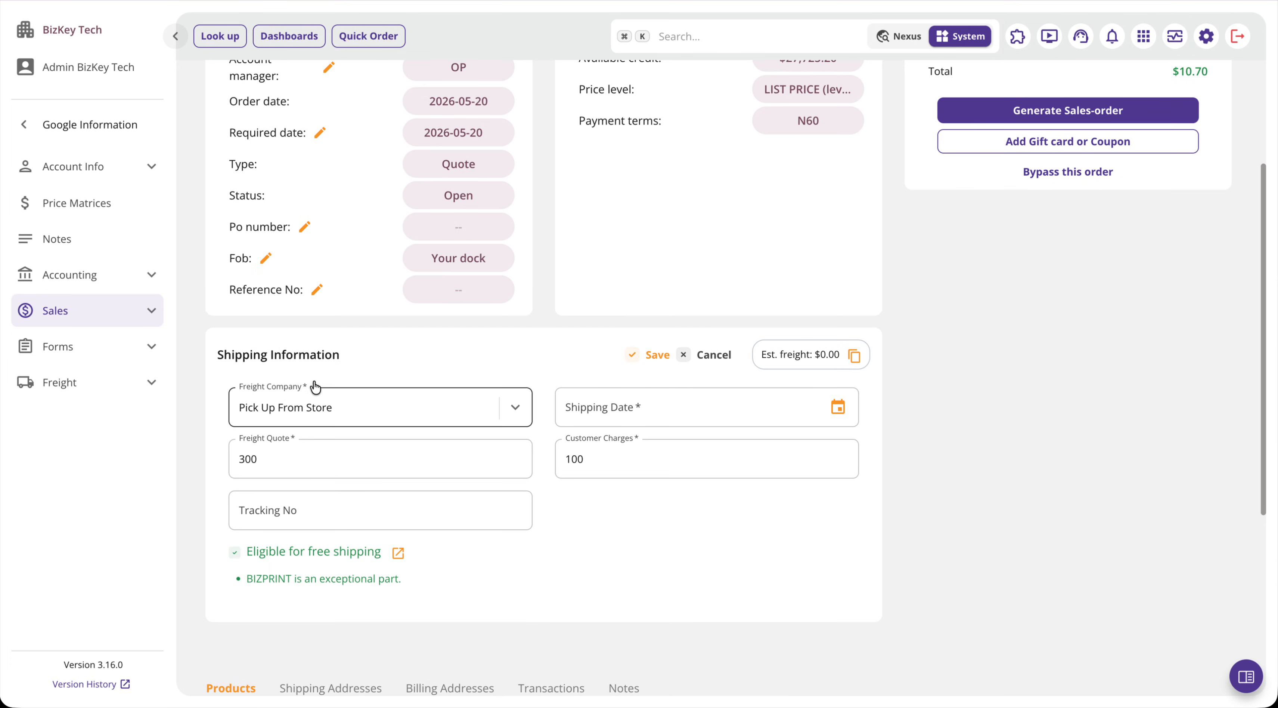
scroll(1069, 352, "up", 6)
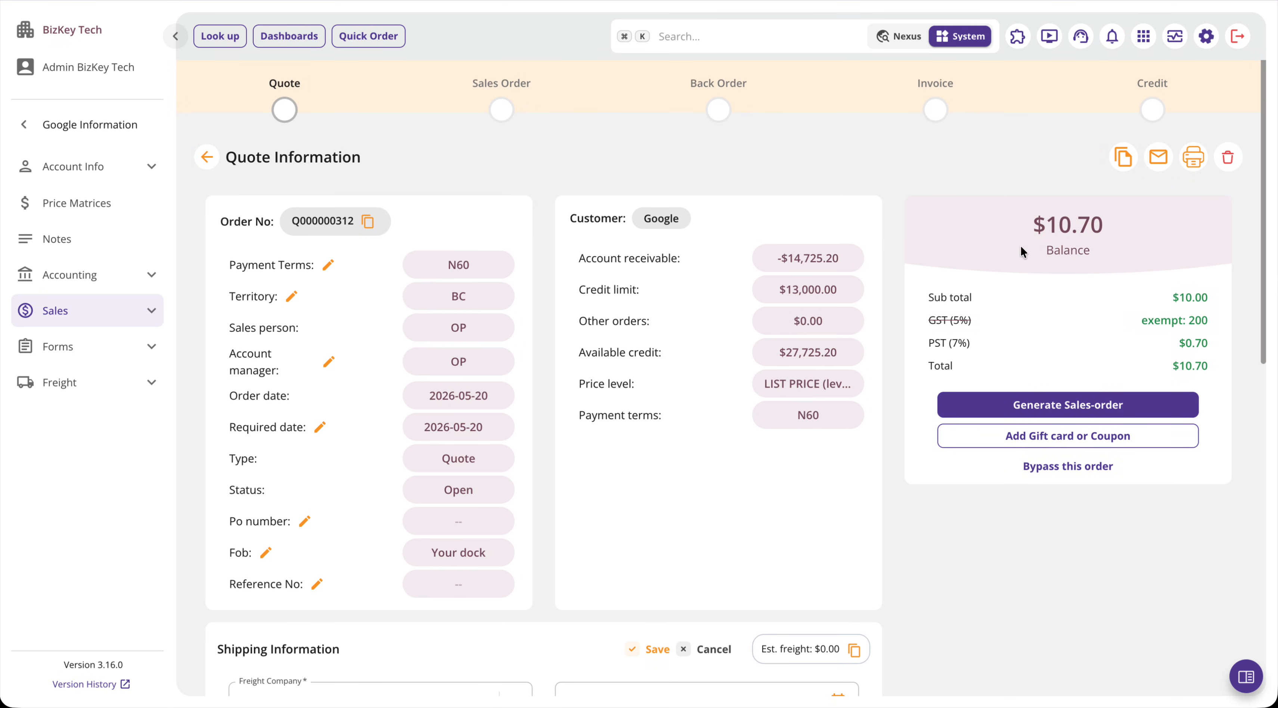
scroll(946, 426, "down", 5)
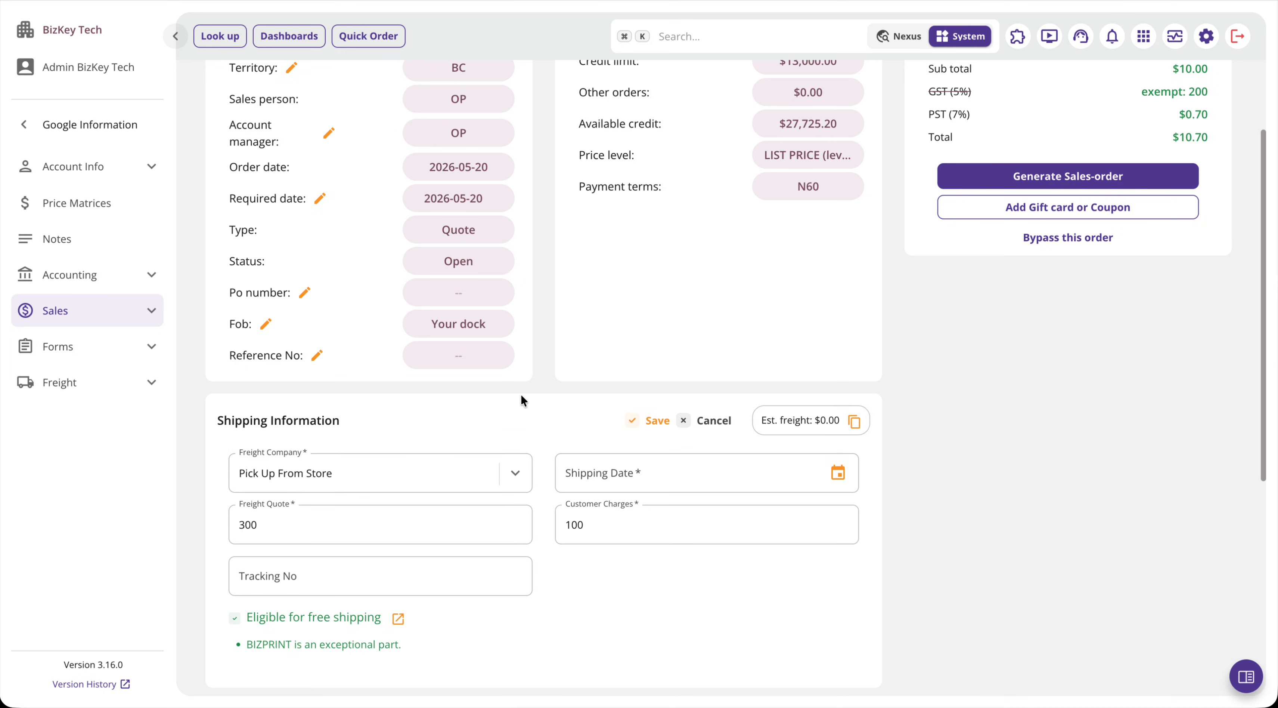
scroll(521, 393, "down", 2)
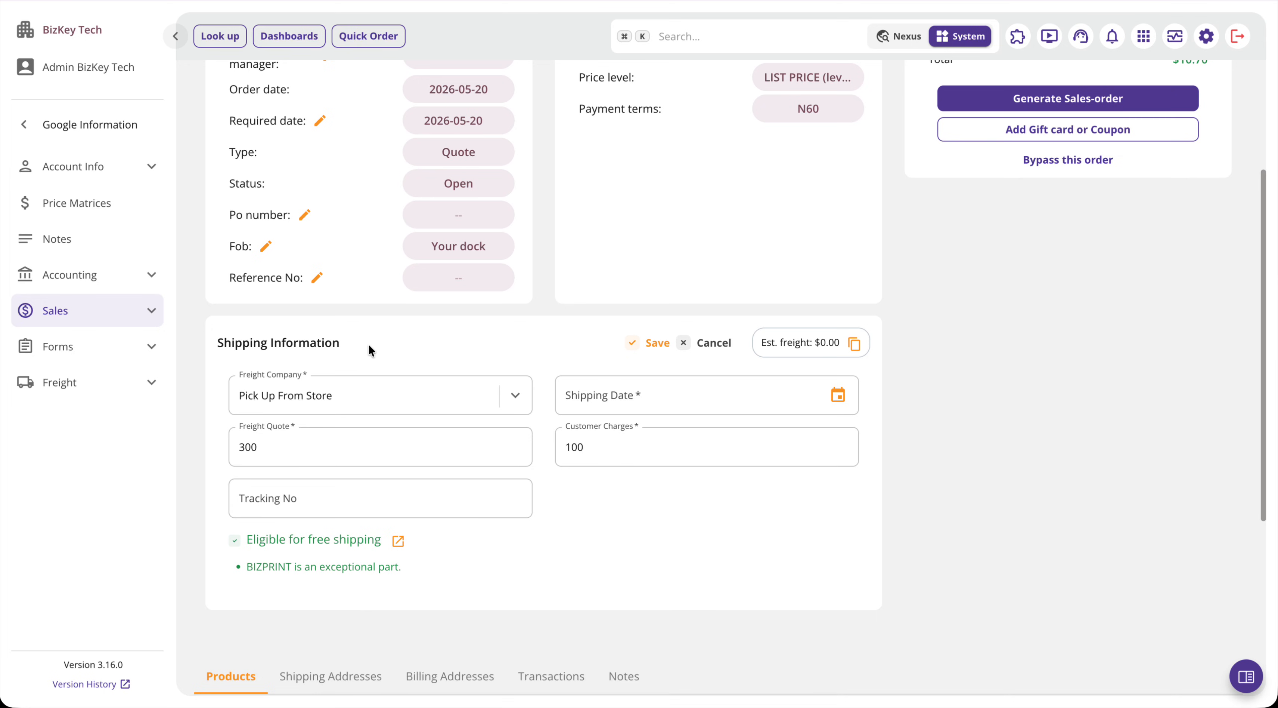
scroll(369, 344, "up", 4)
scroll(368, 343, "down", 3)
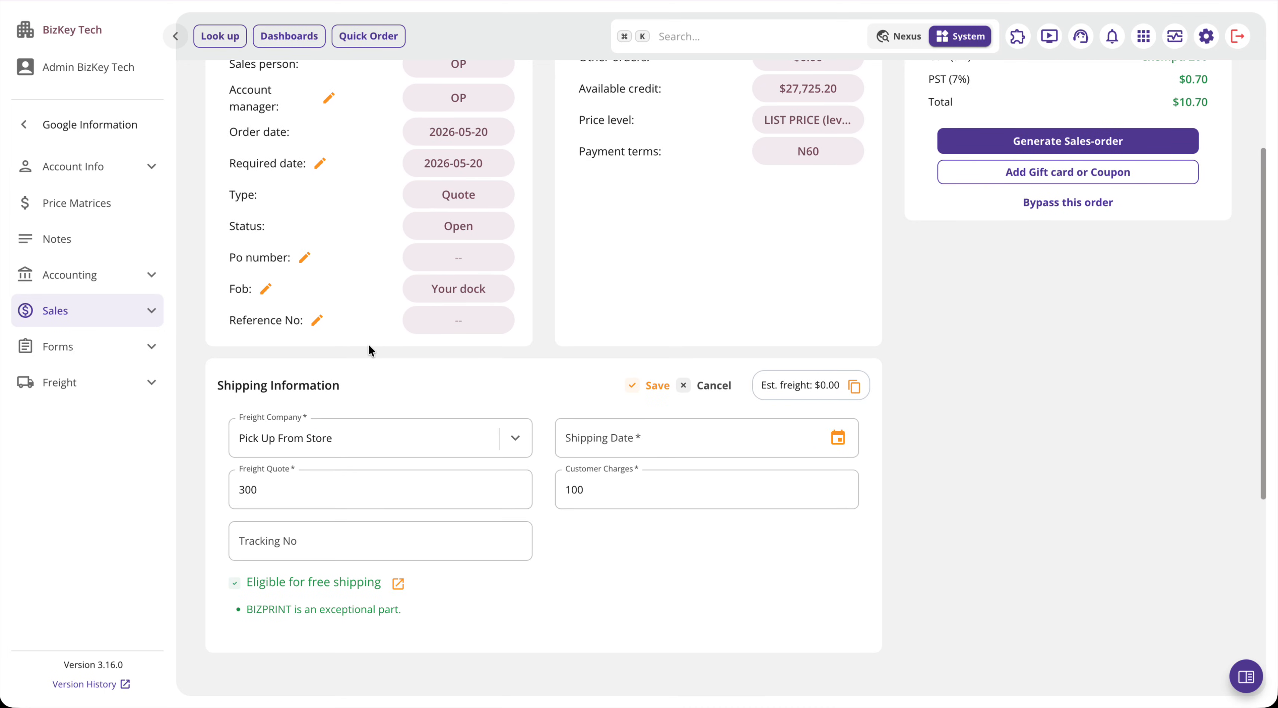